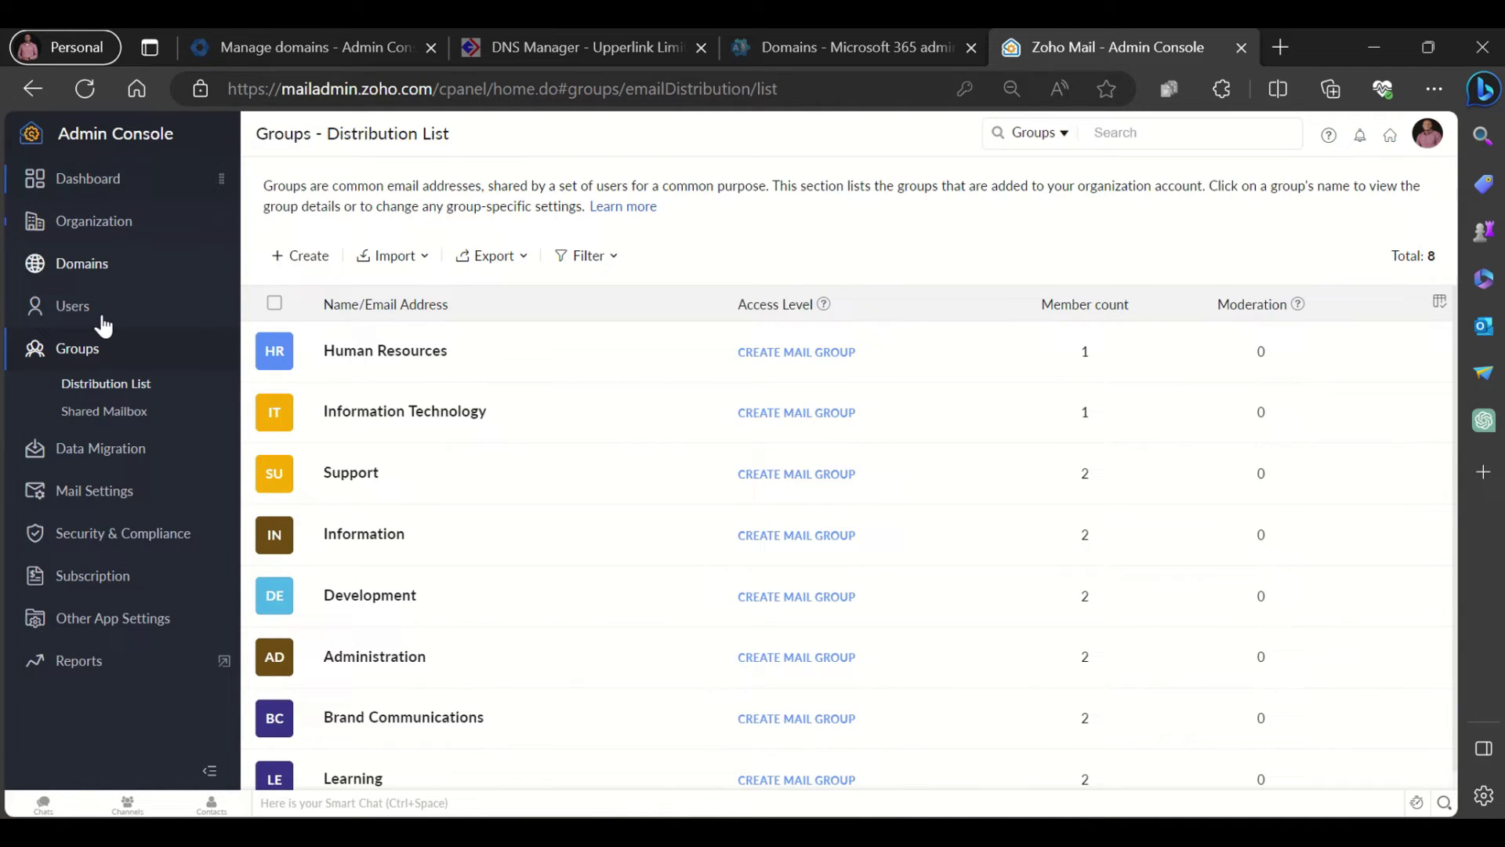
Open the Groups section and look through its Import, Export and Filter options.
click(83, 352)
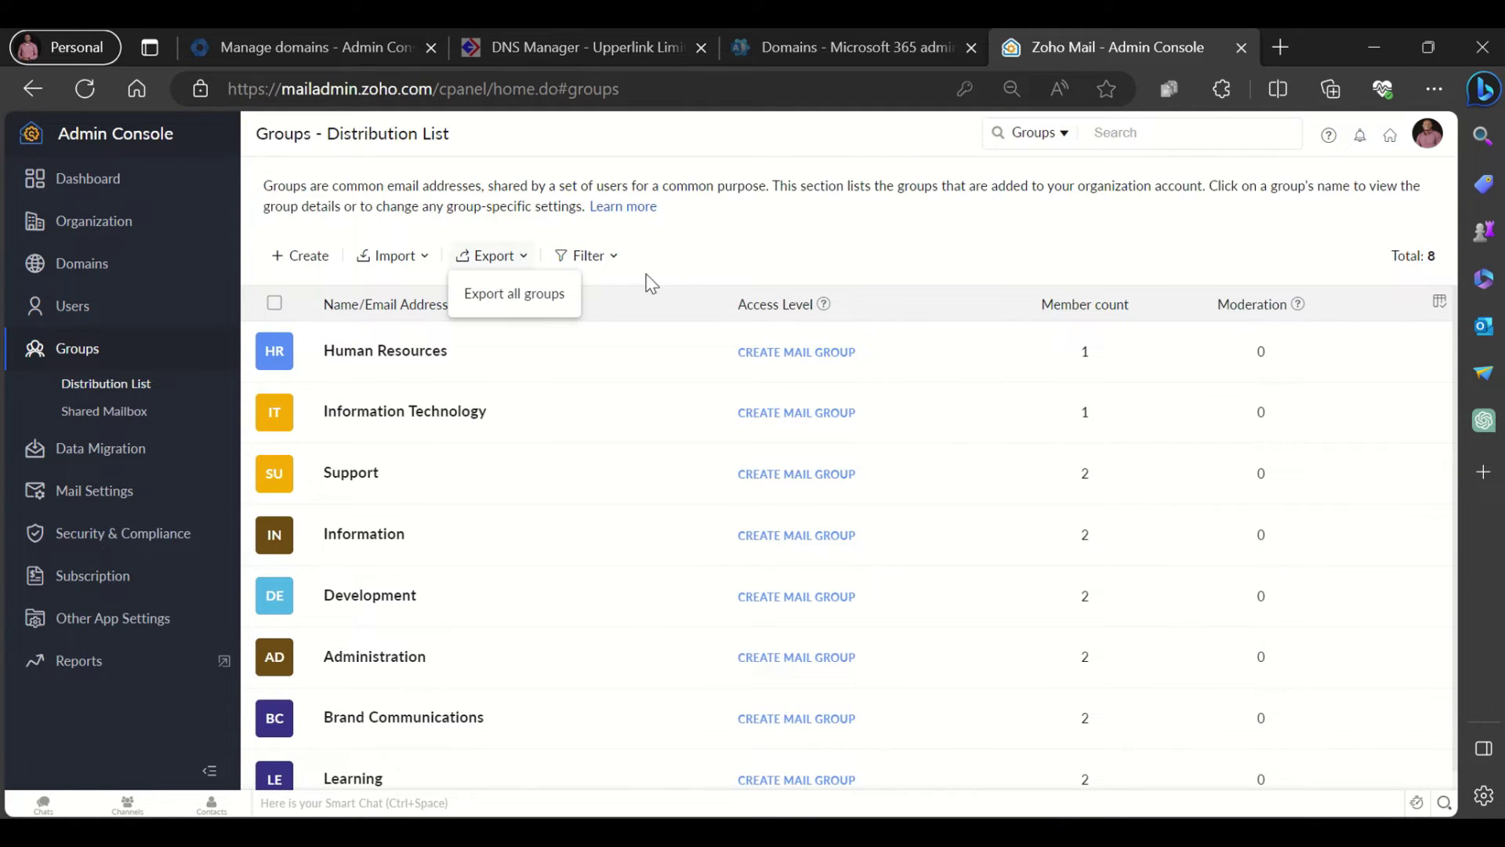
click(425, 263)
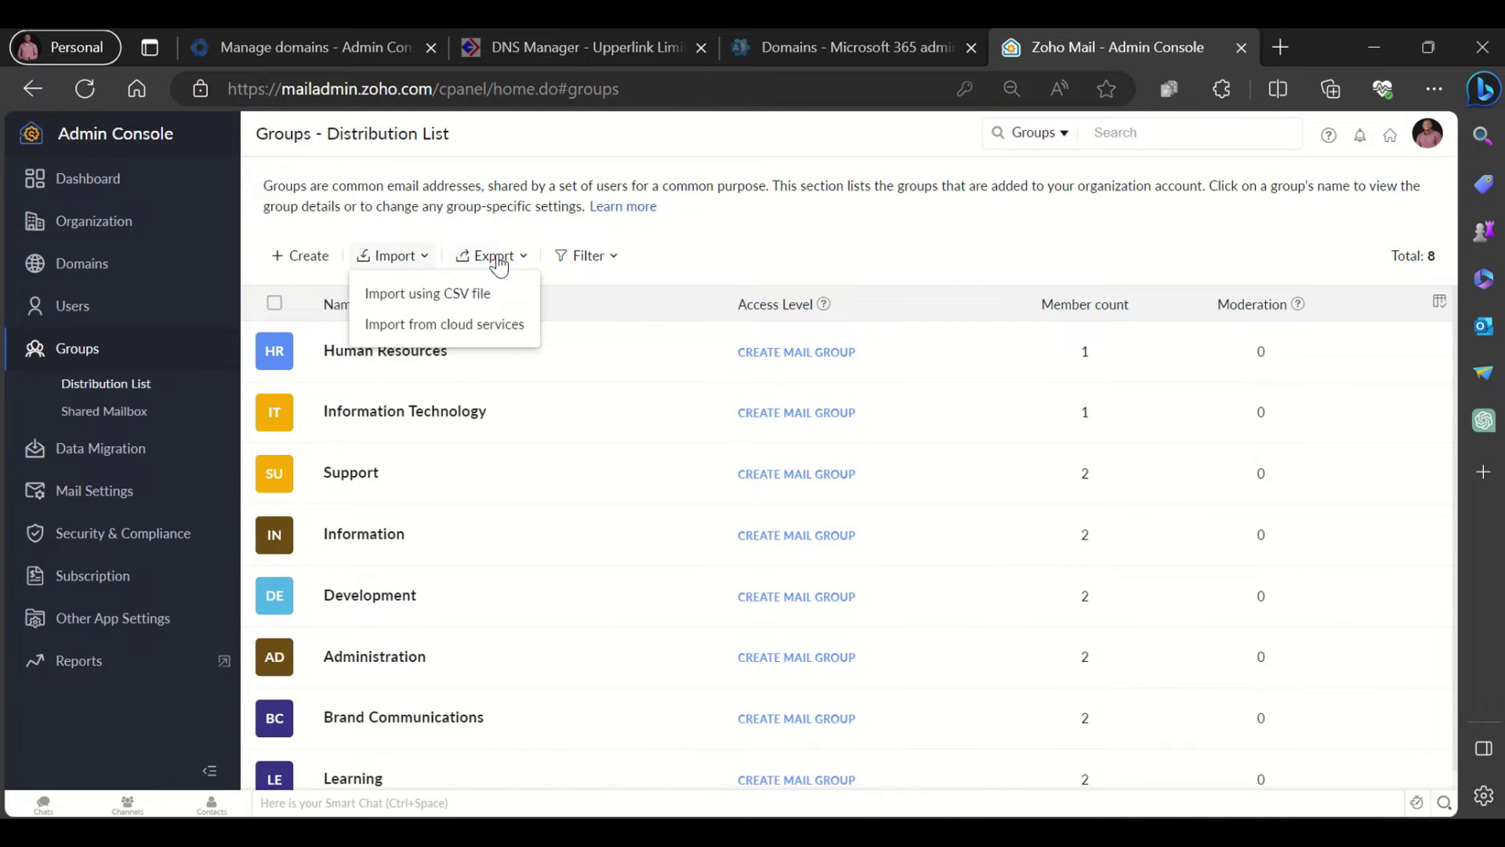
click(524, 256)
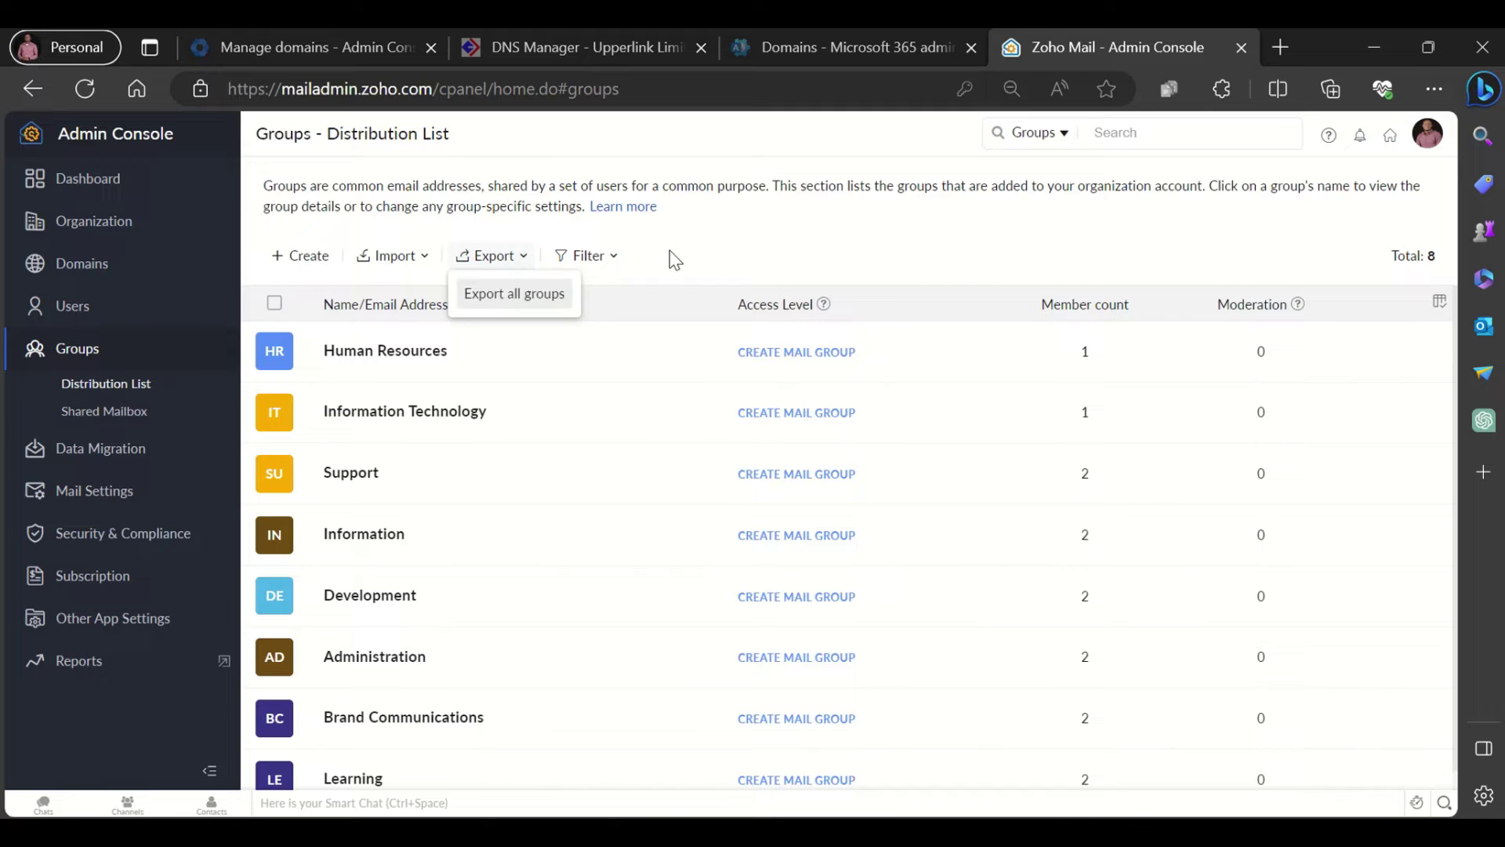
click(609, 262)
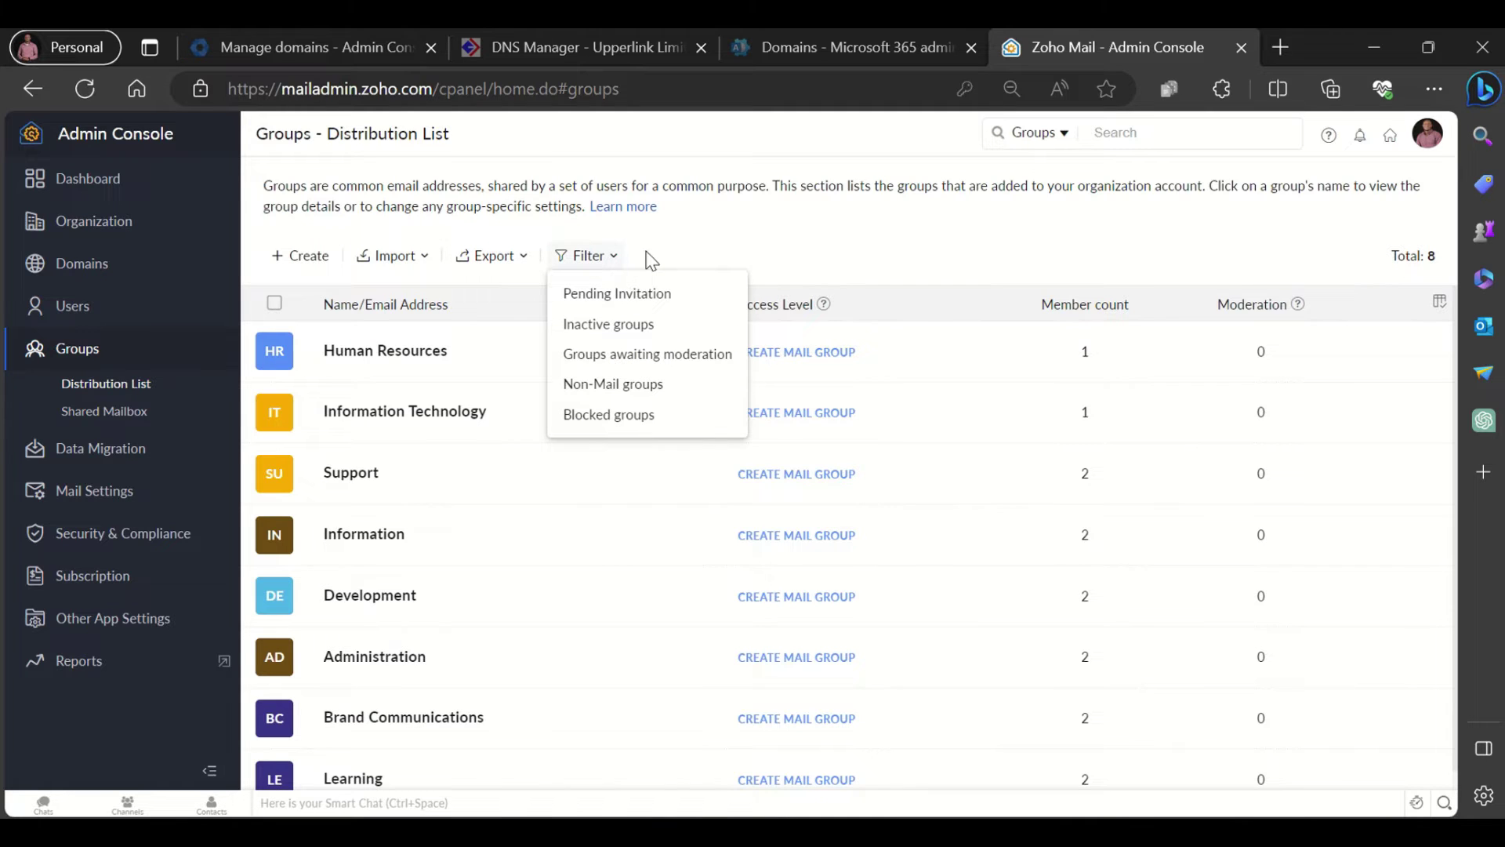
click(714, 238)
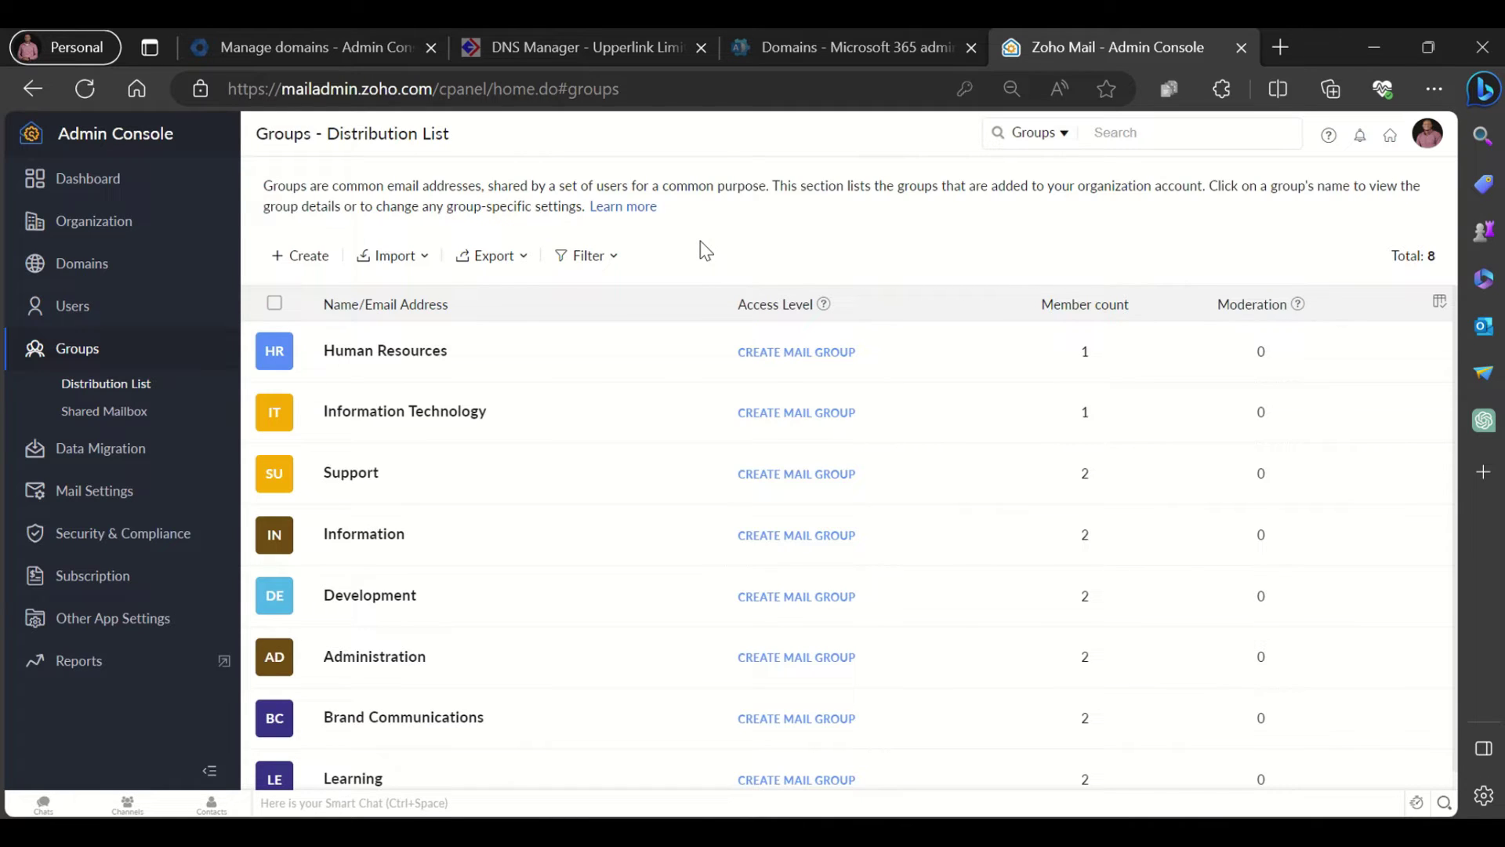
Start a new group named Human Resources with the email address humanresources1.
click(304, 257)
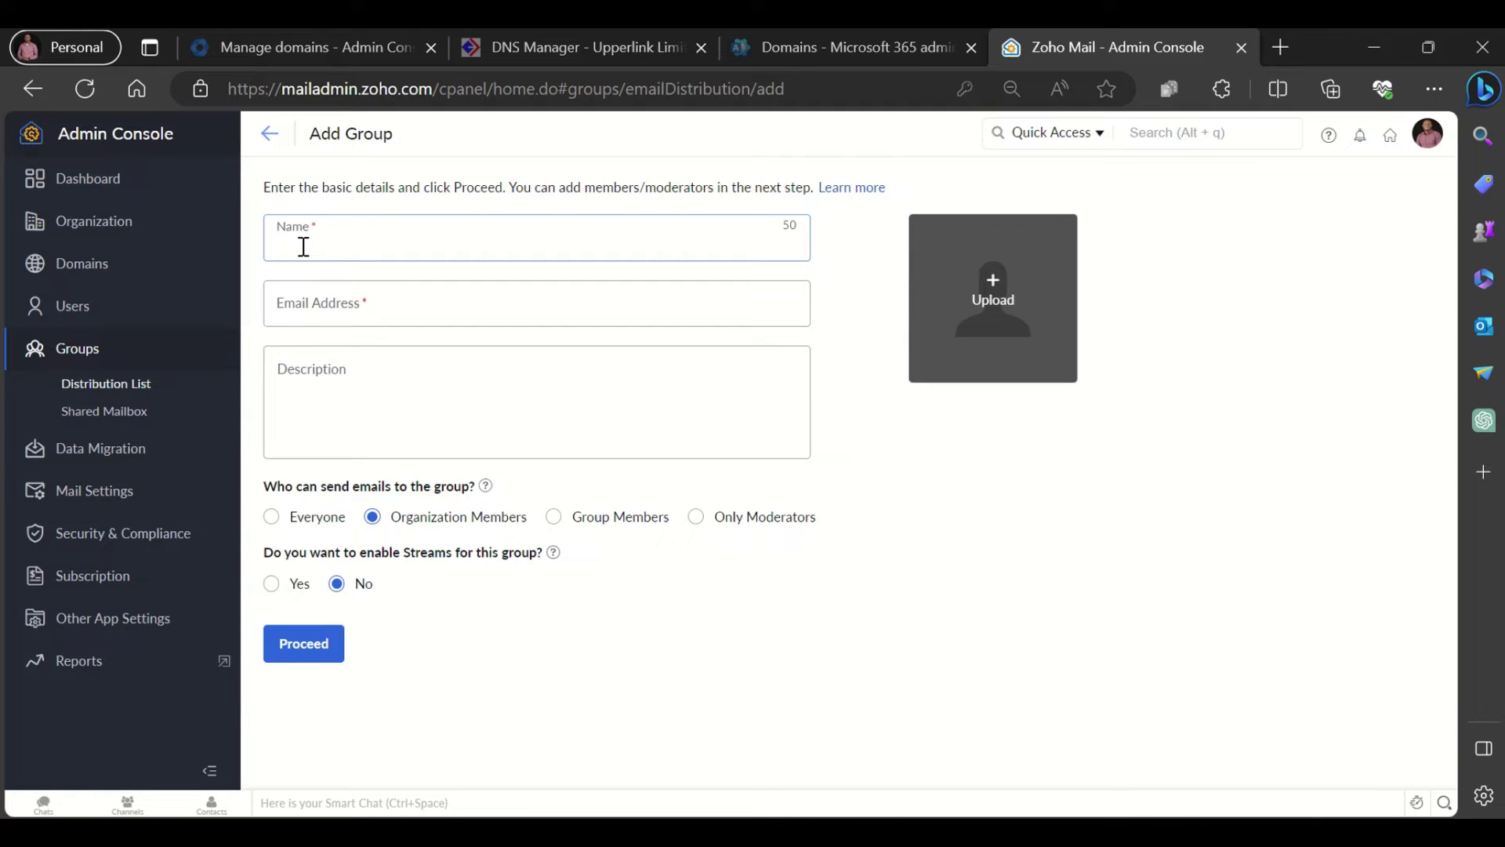
text(Human Resources)
click(393, 309)
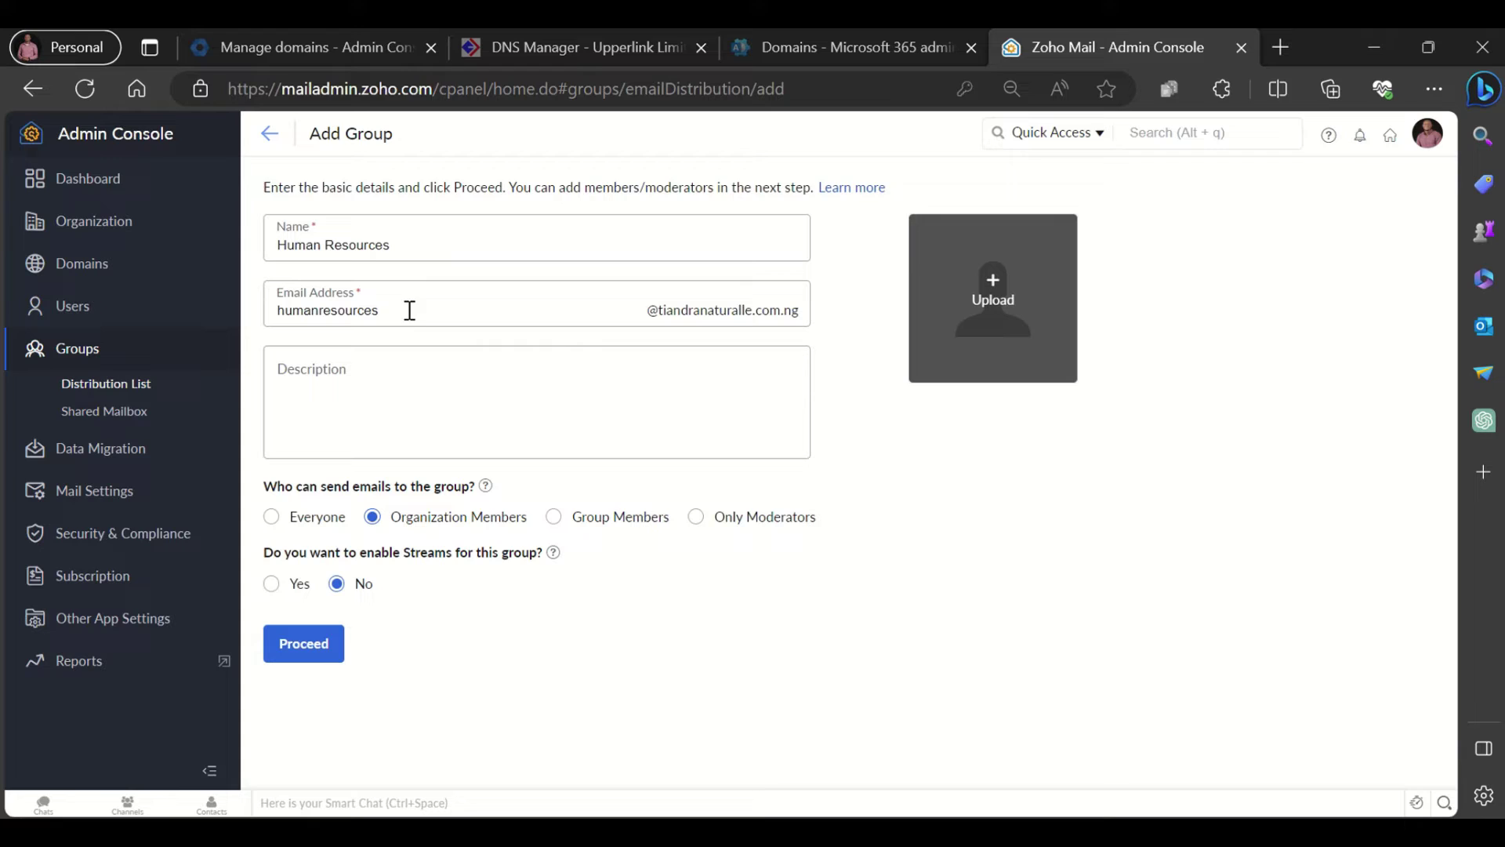
text(1)
Review the group's sending options and turn Streams on.
click(391, 376)
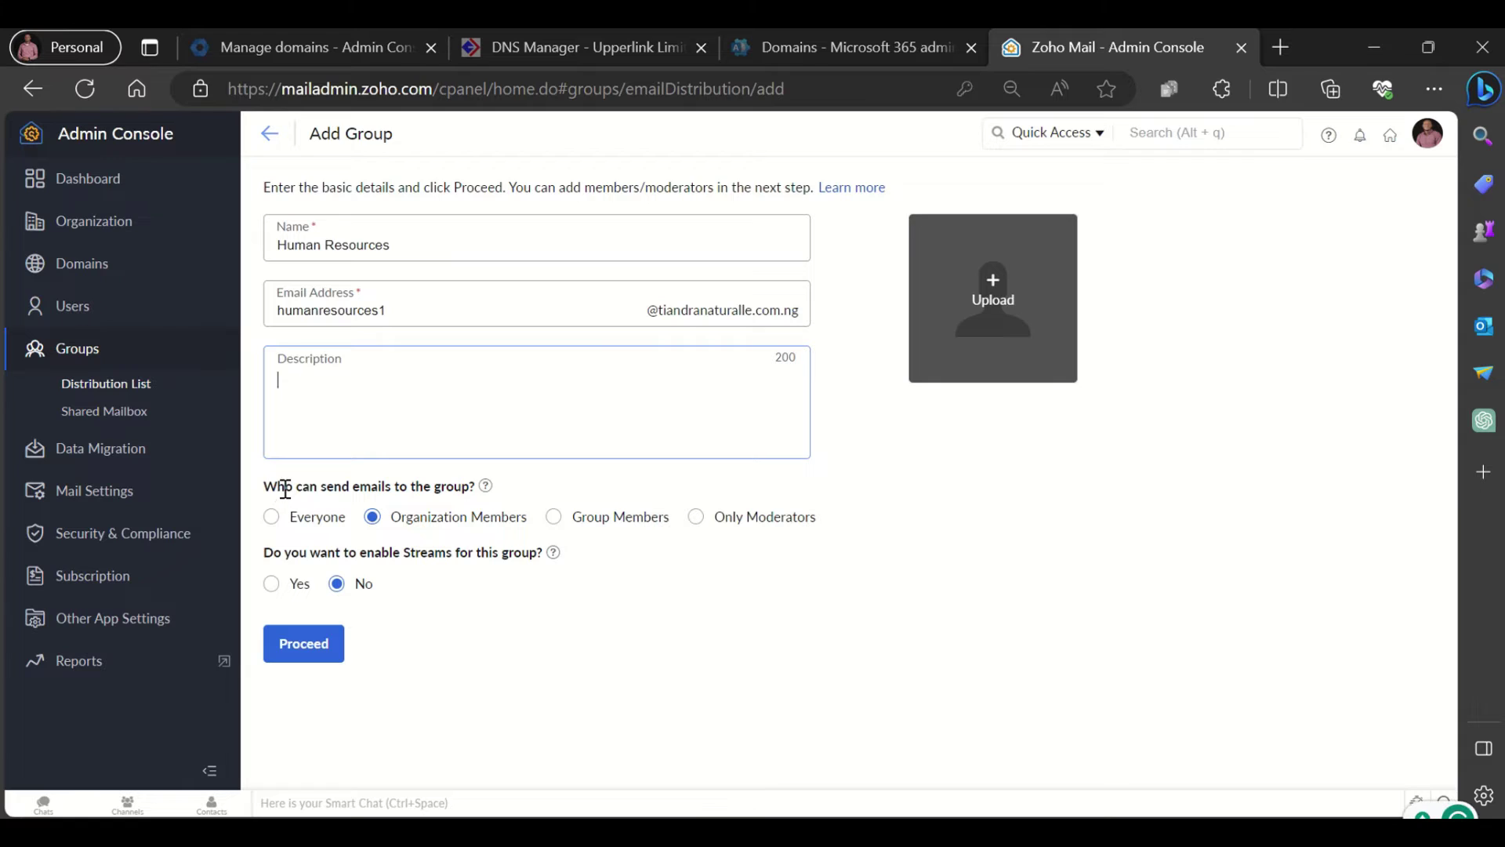
drag(279, 489, 431, 488)
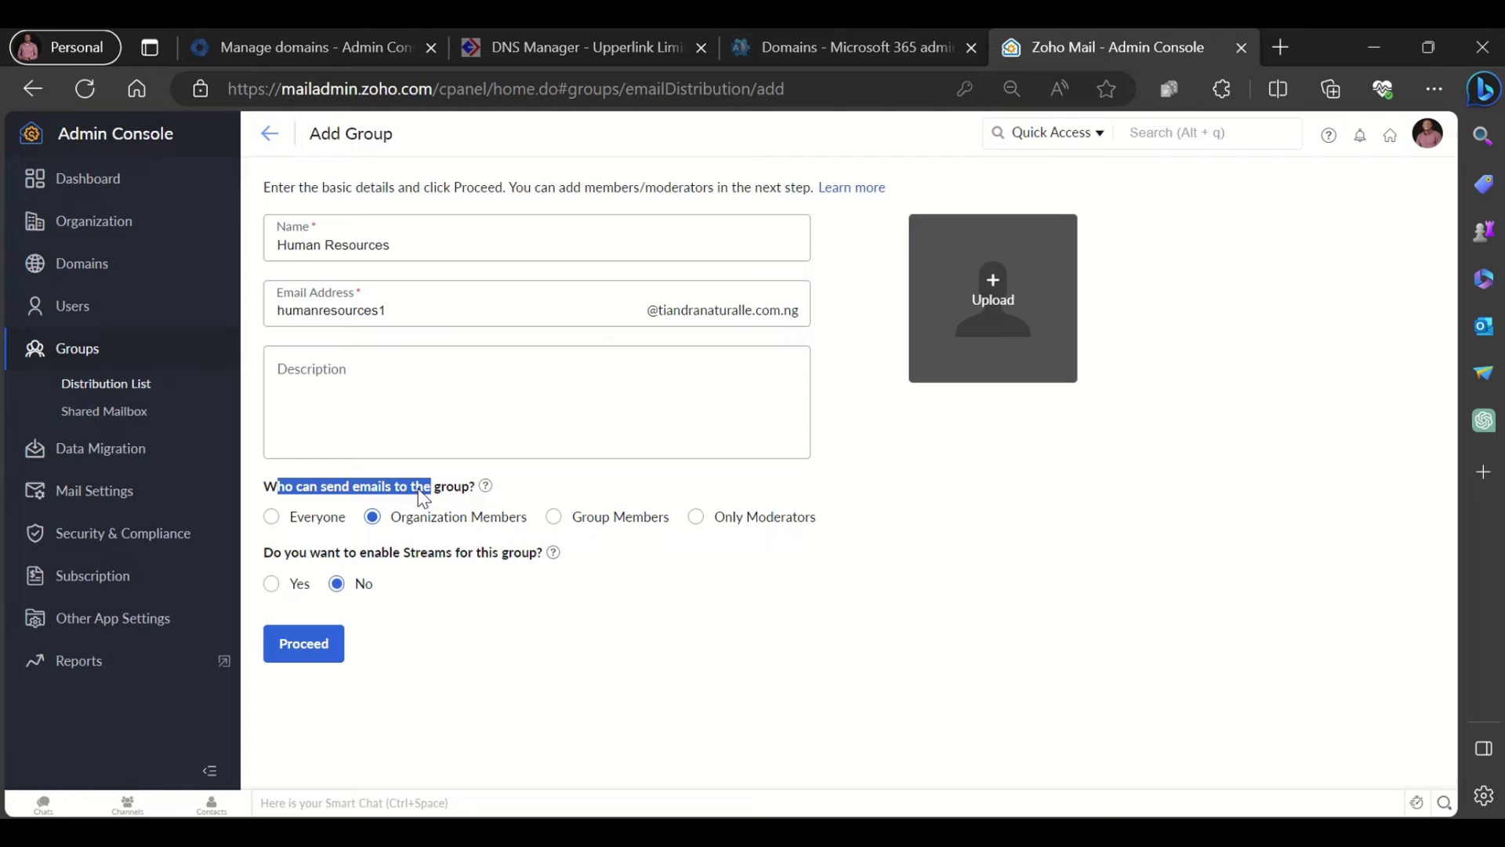
click(514, 496)
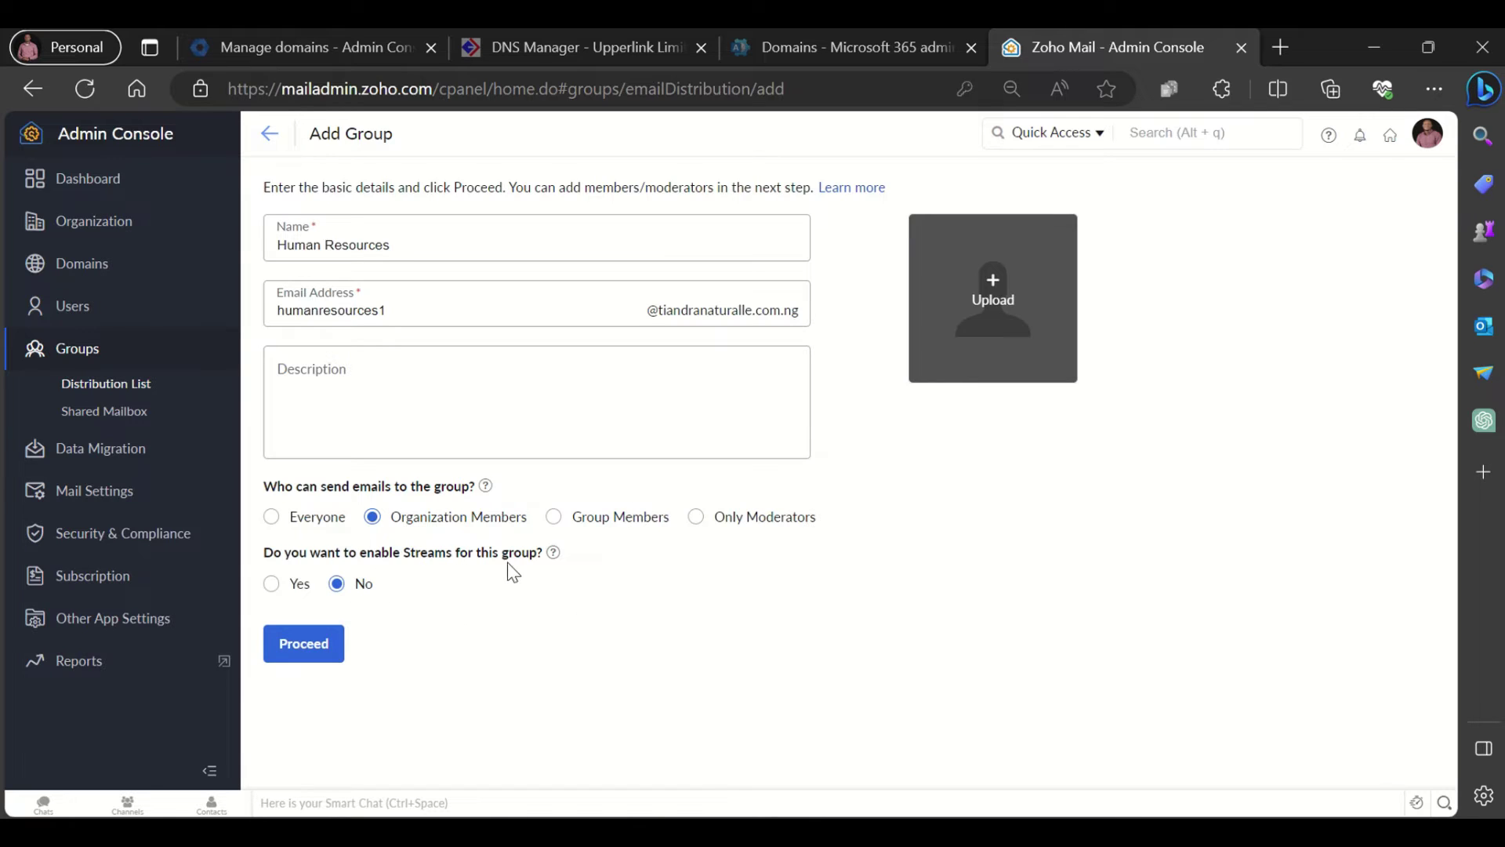
mouse_move(552, 555)
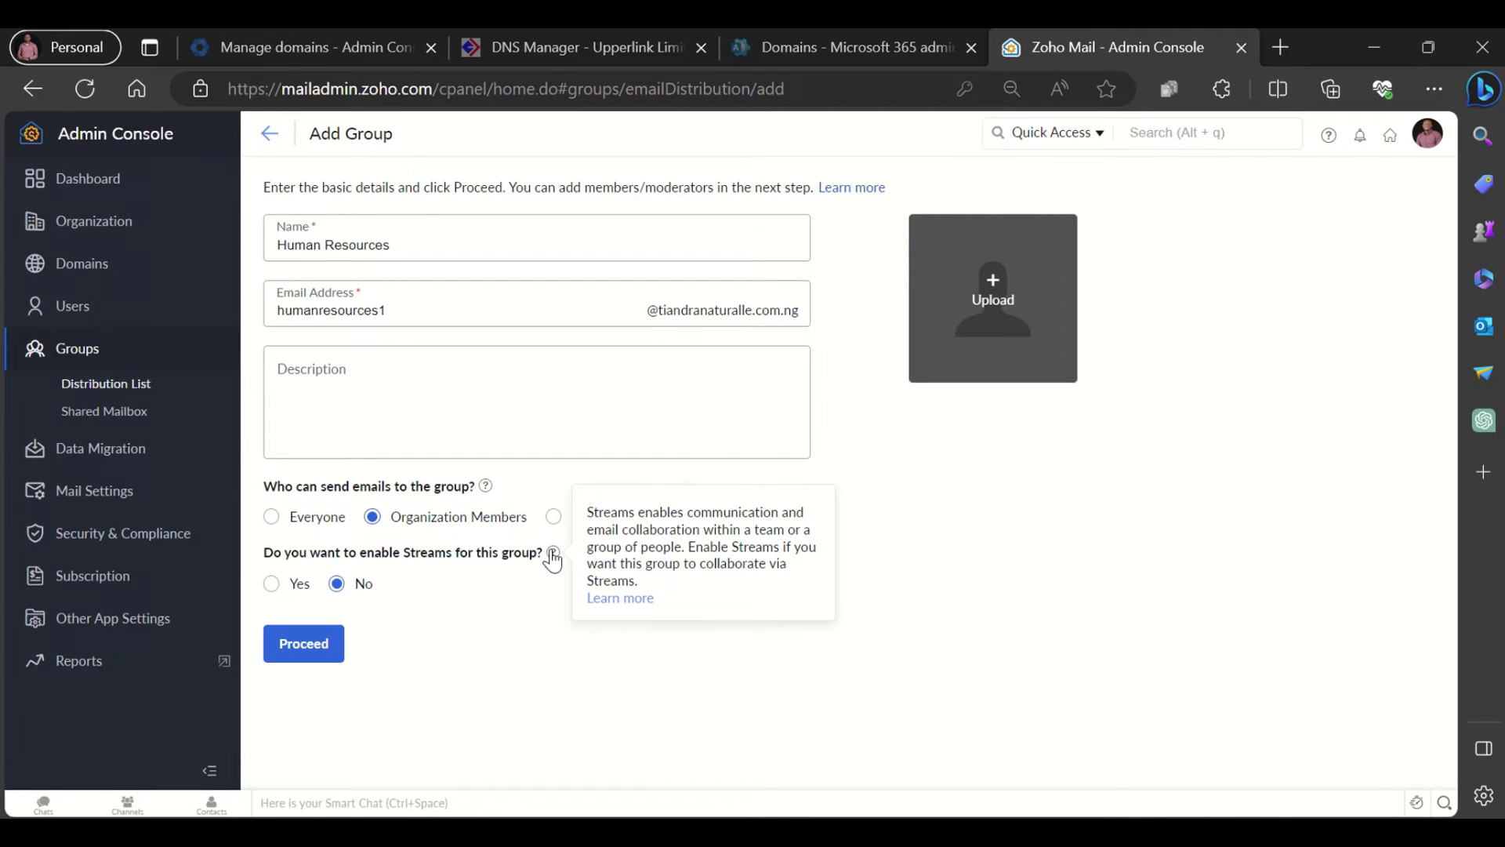
click(271, 584)
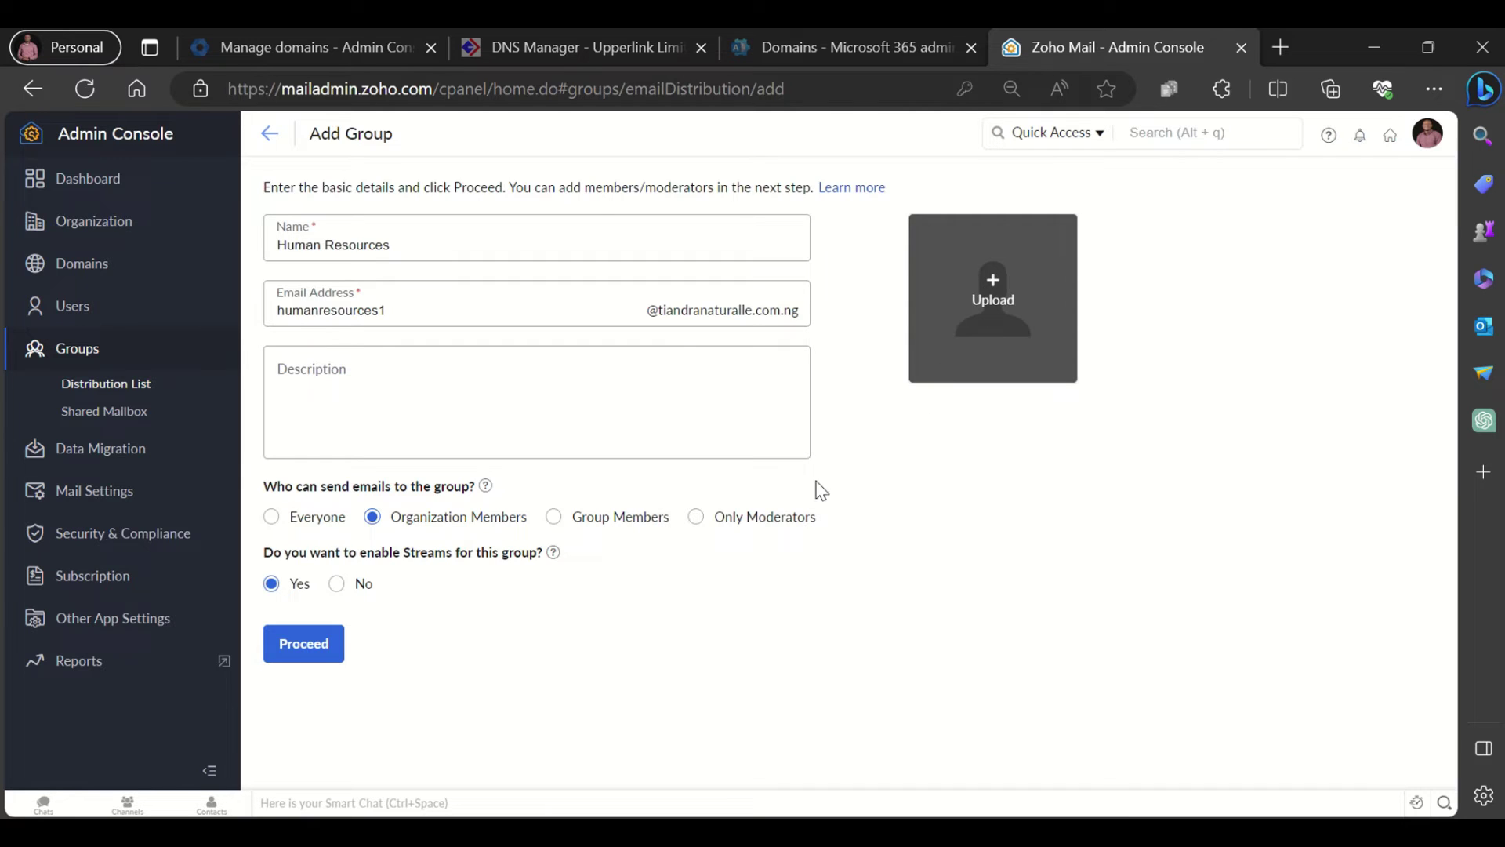
Continue to members, add all organization users, and confirm creating the Human Resources group.
click(300, 644)
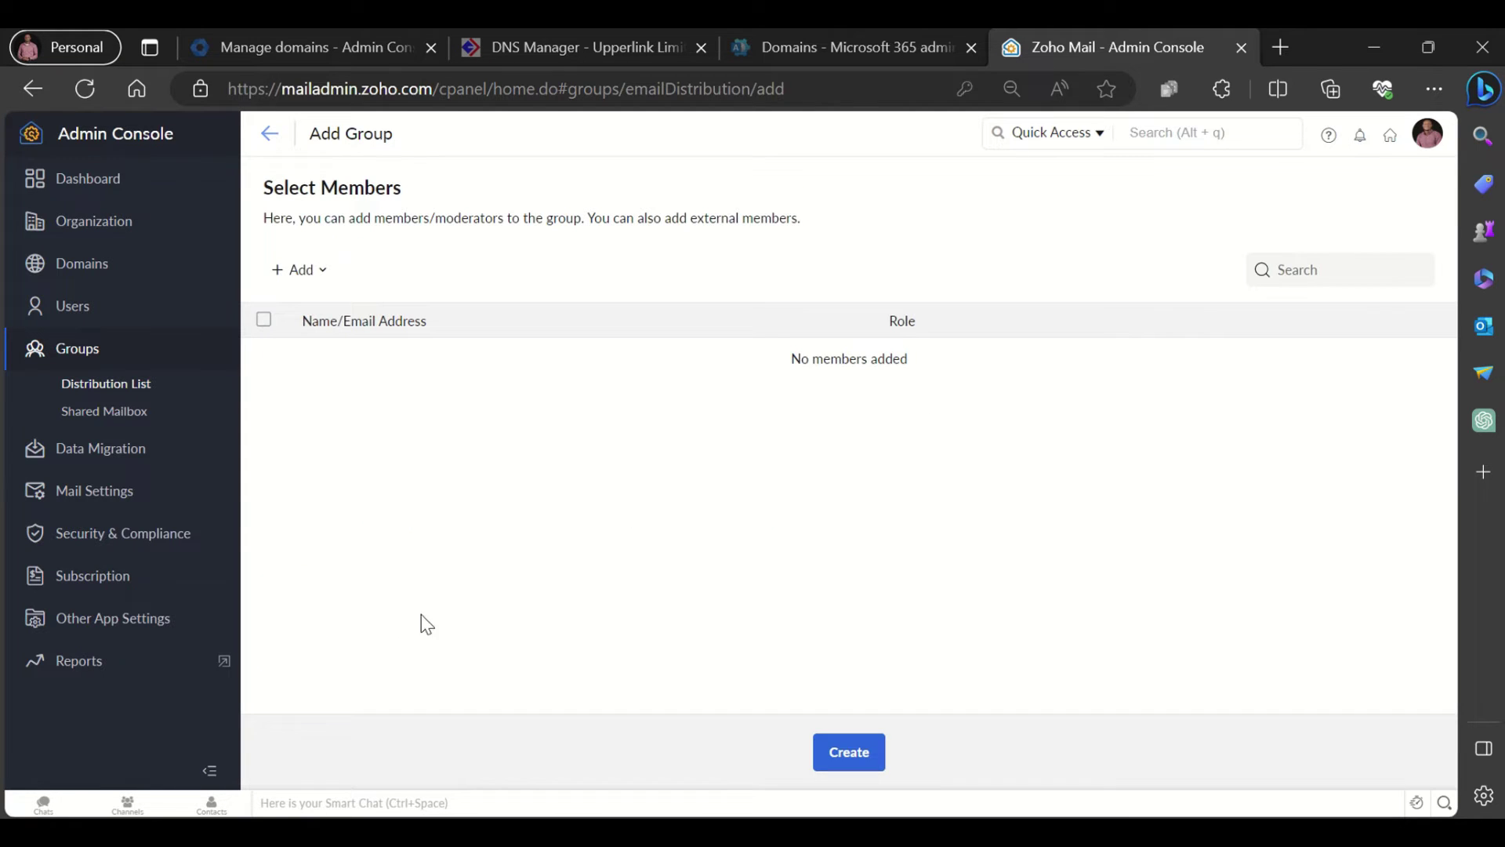
click(315, 276)
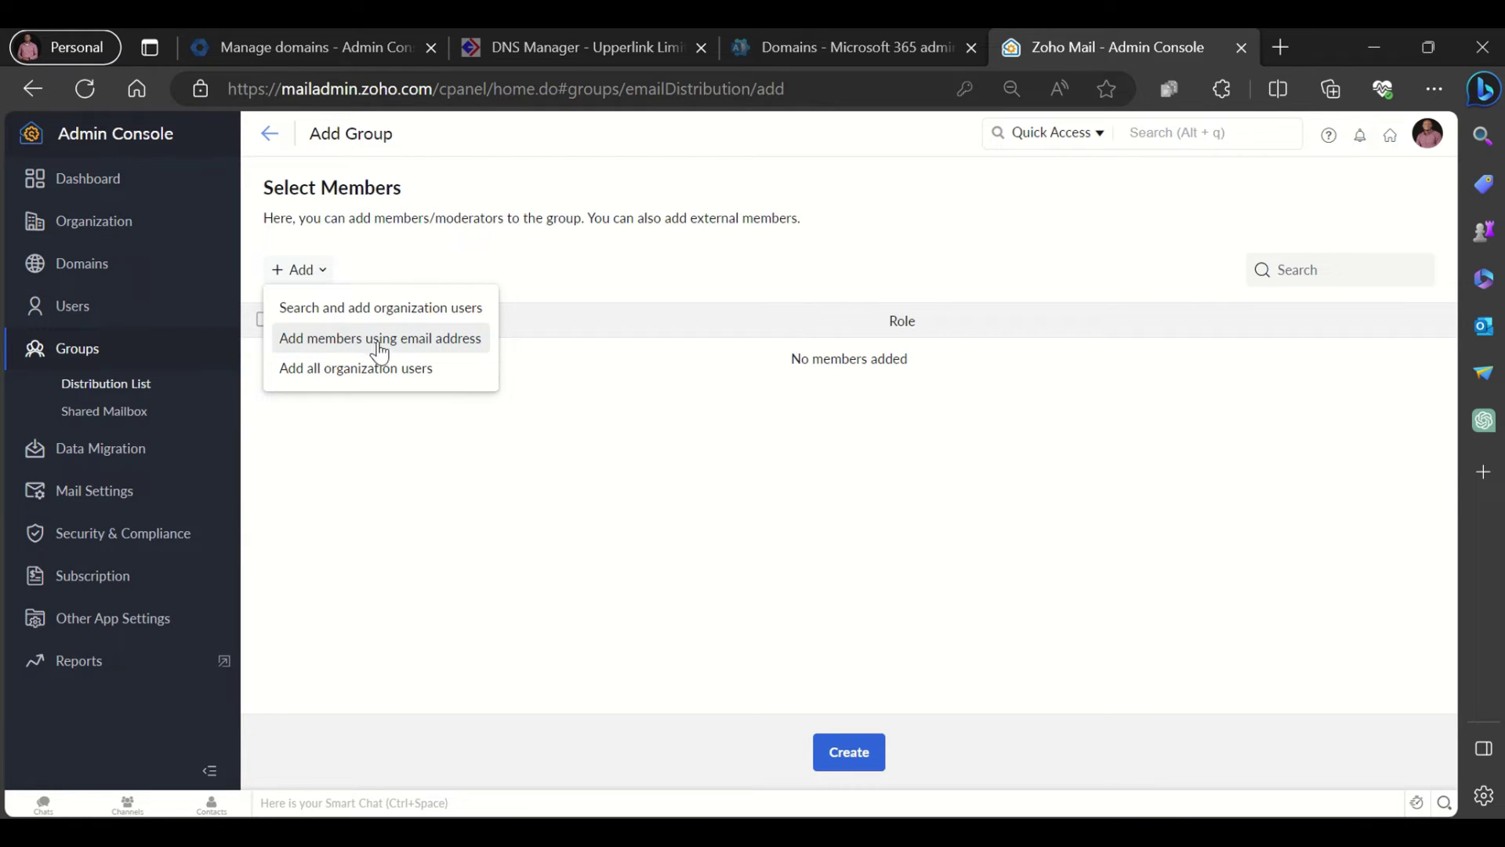
click(343, 379)
click(901, 564)
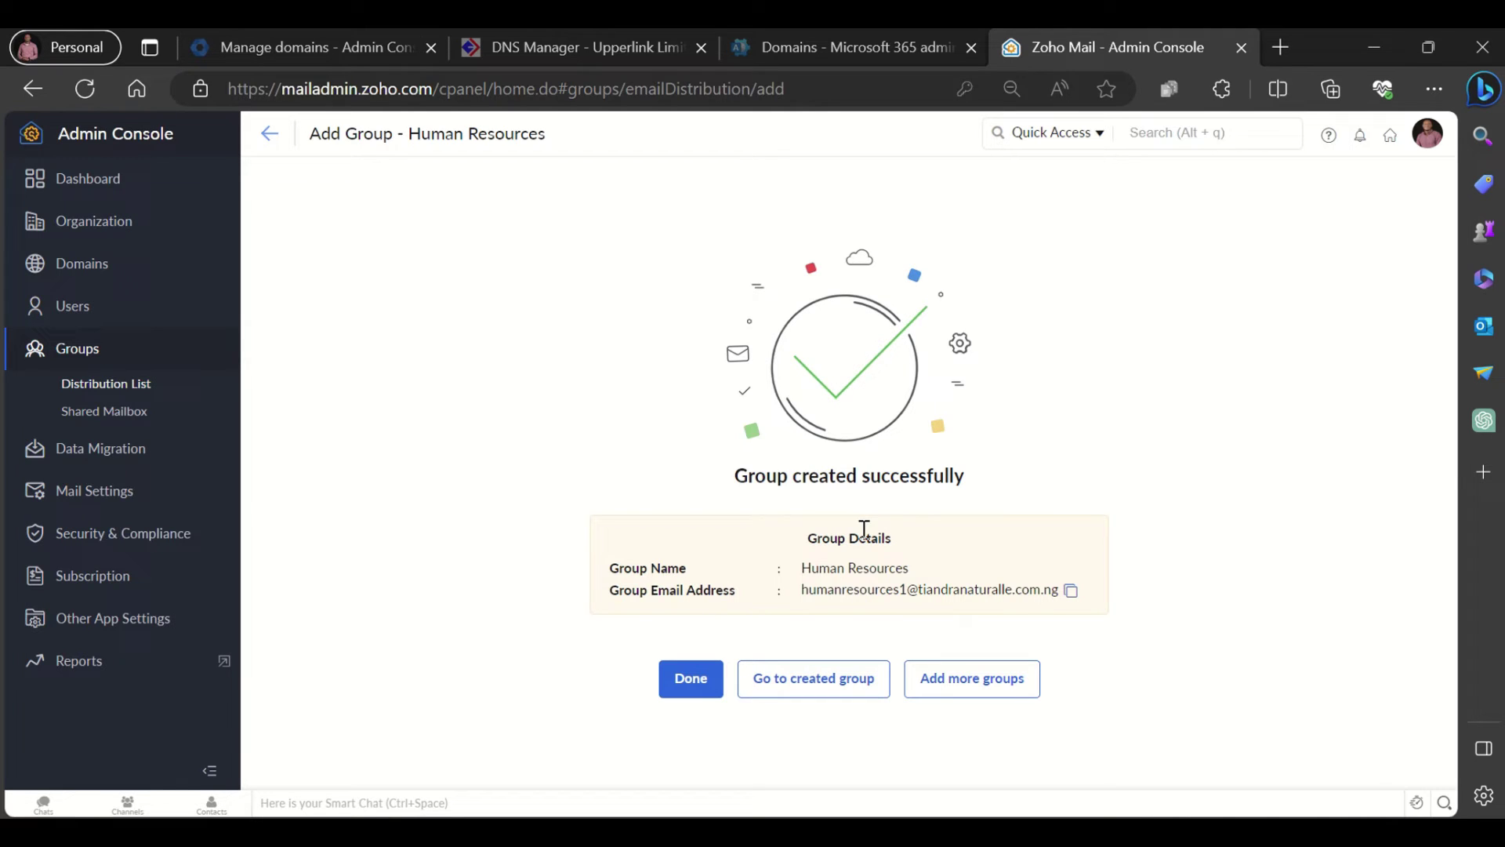
Read the success message, then go to the new group's Group Alias page showing humanresources1.
drag(737, 474, 964, 475)
drag(708, 564, 615, 570)
click(615, 570)
click(815, 685)
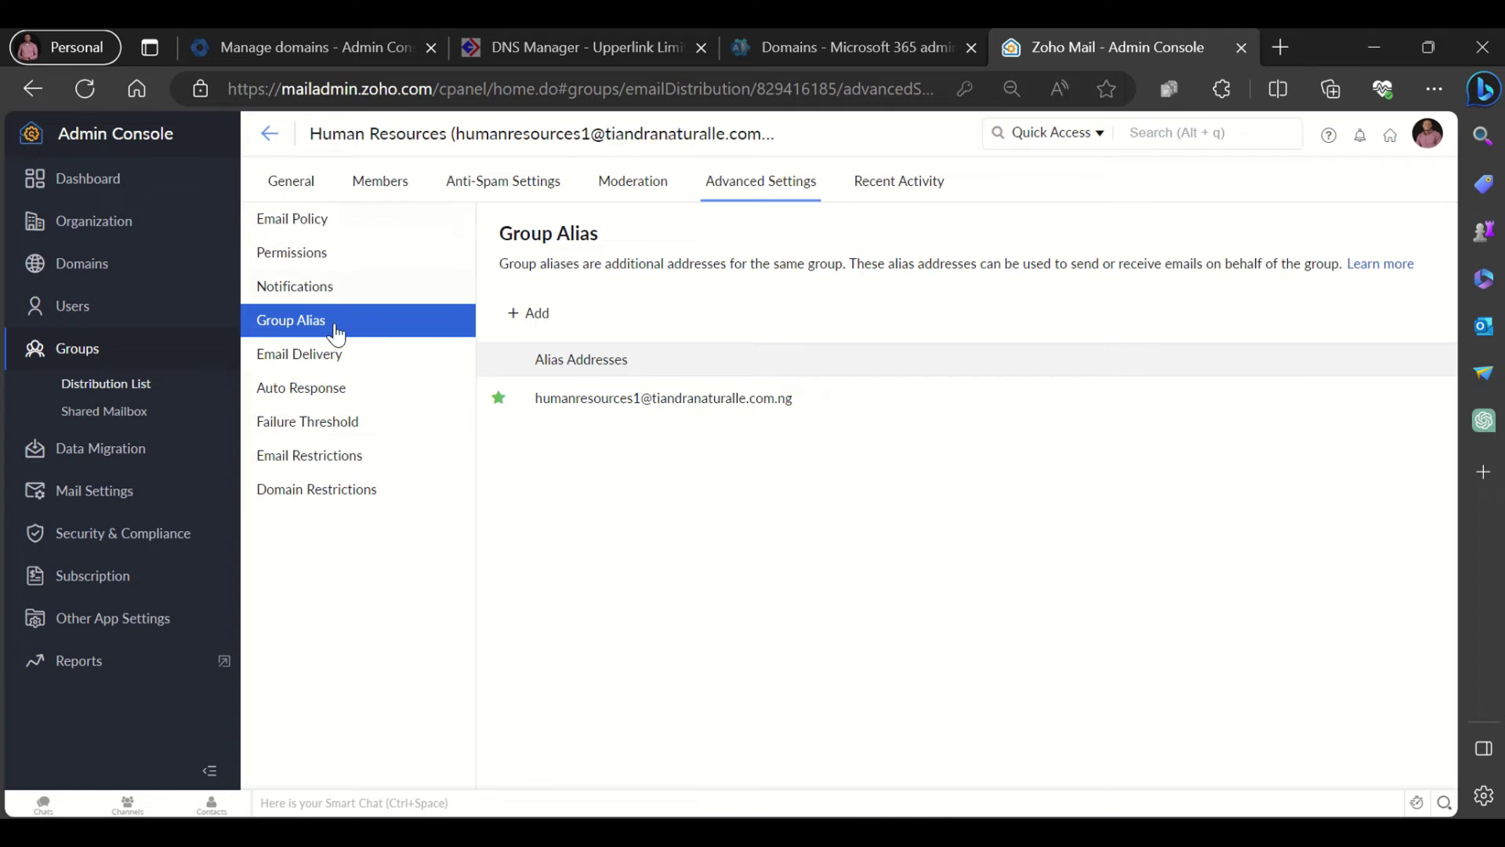
mouse_move(510, 399)
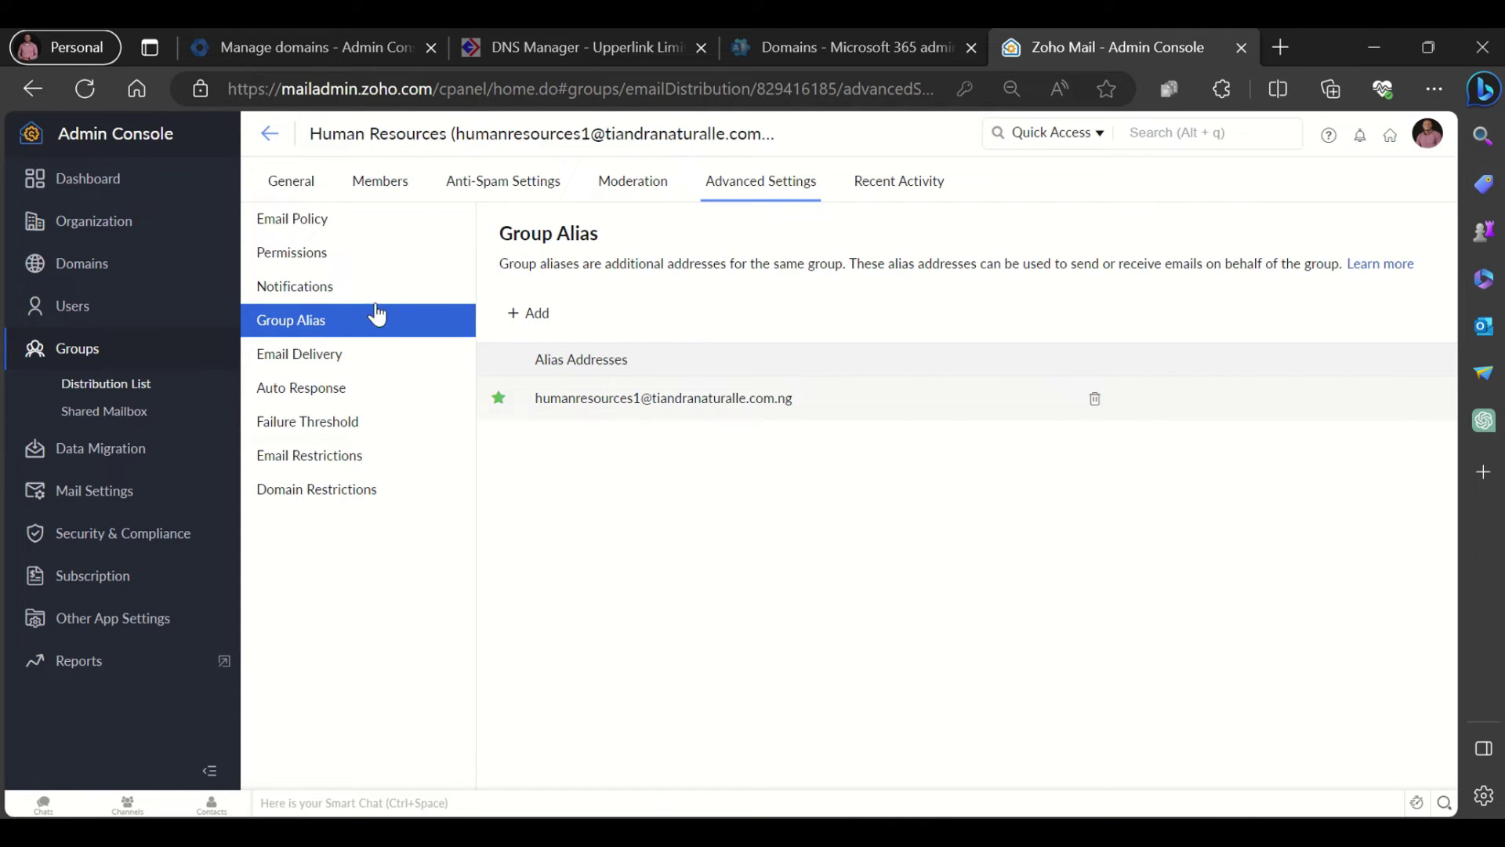
In Members, review the first member's role, status and approval options, then allow sending as the group address.
click(294, 189)
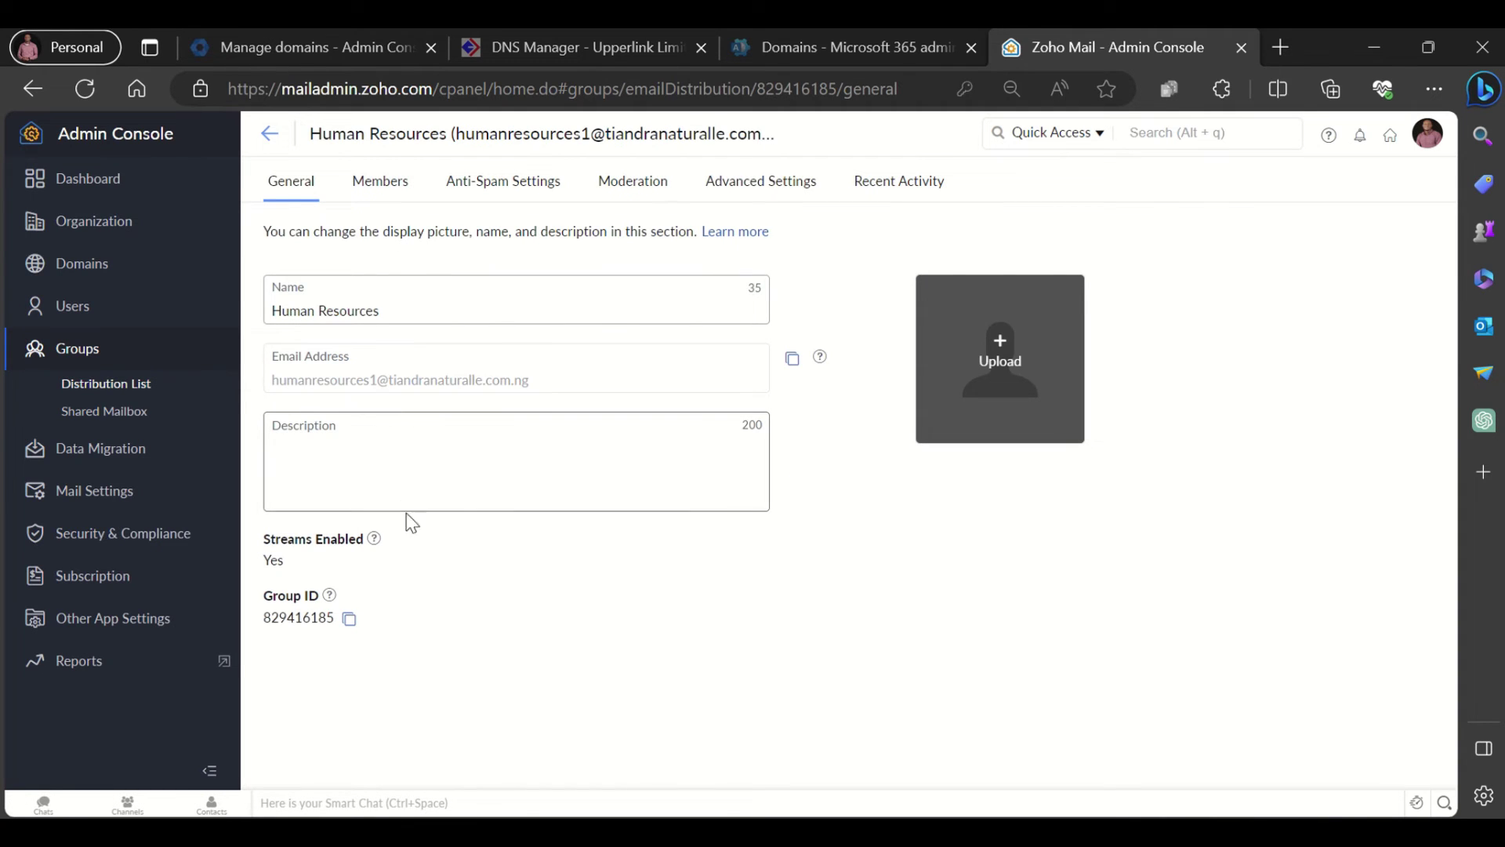
click(379, 189)
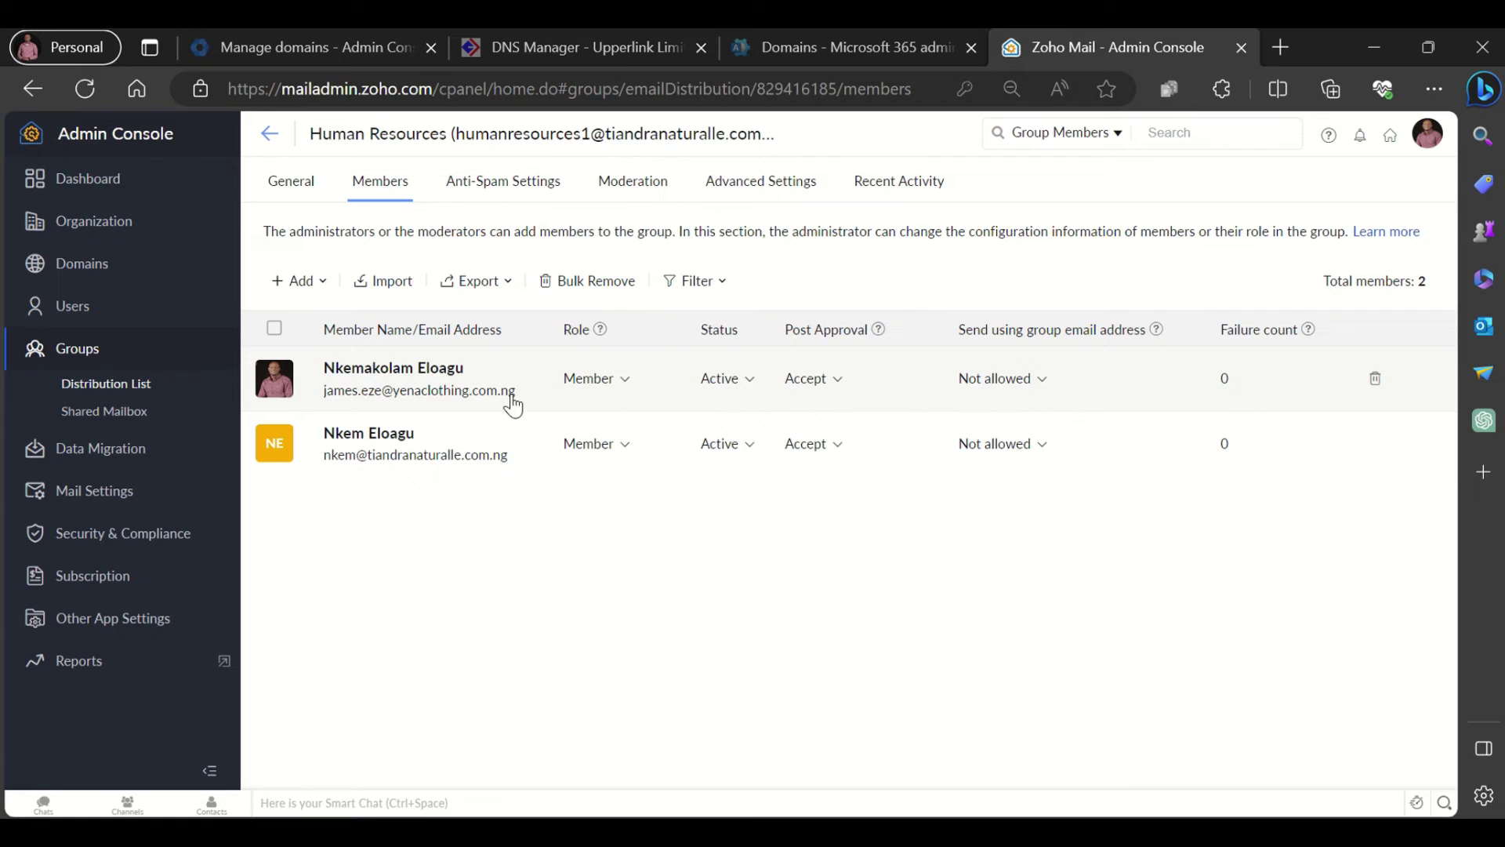
click(615, 380)
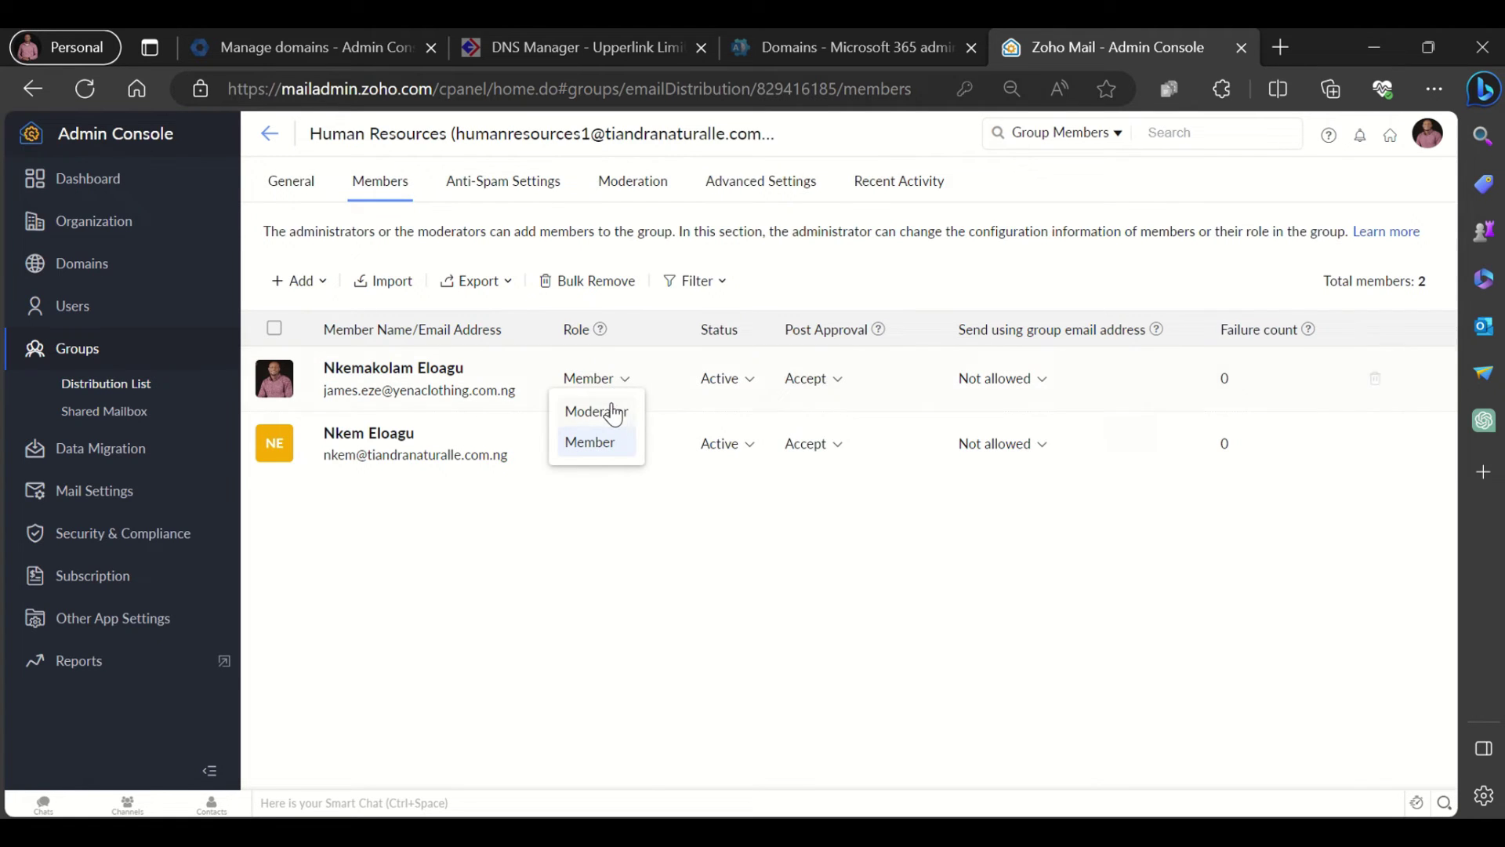
click(747, 384)
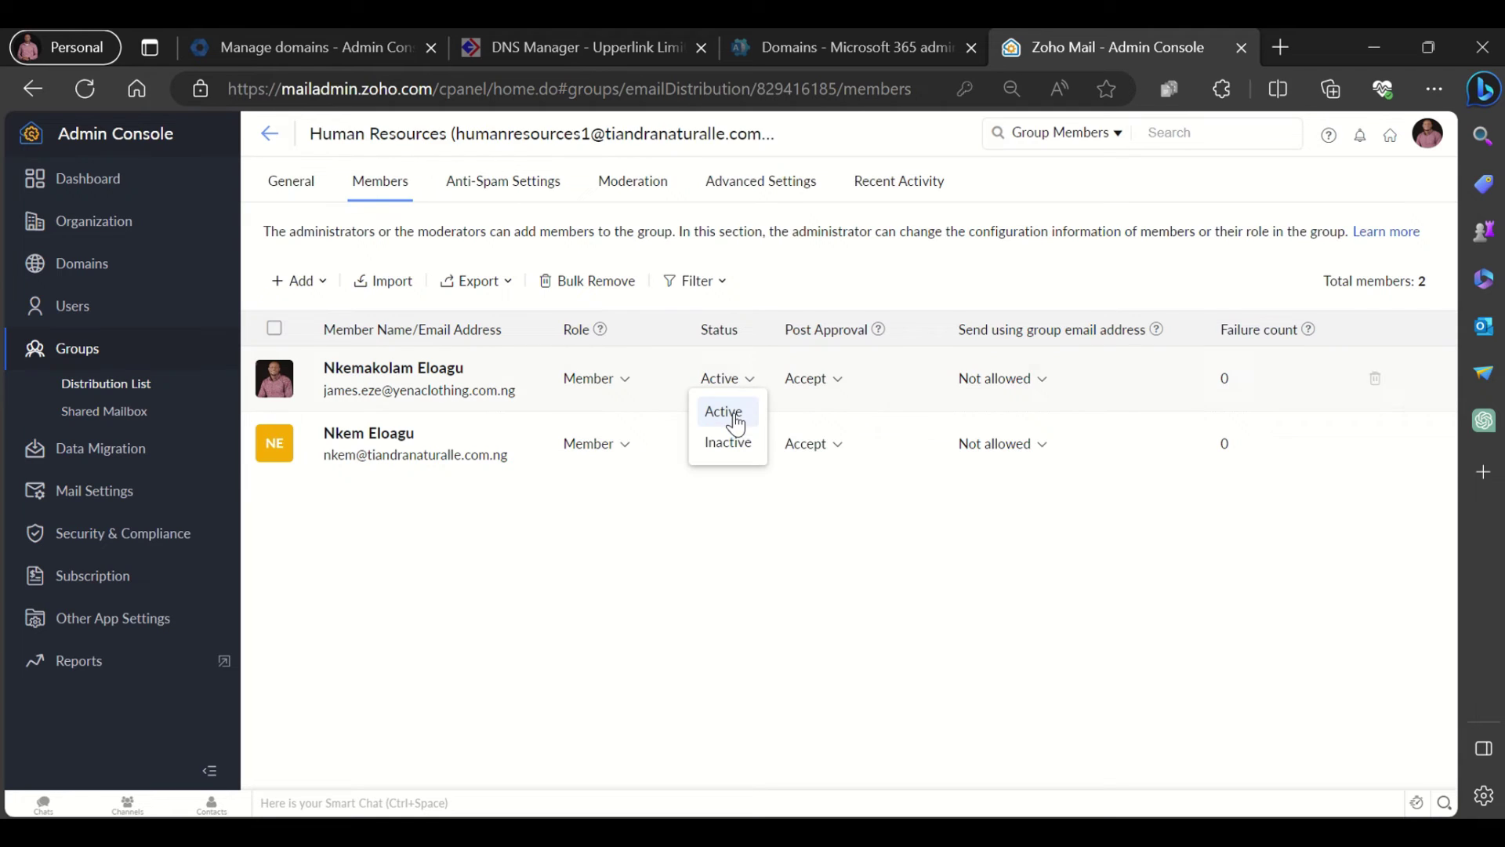
click(830, 497)
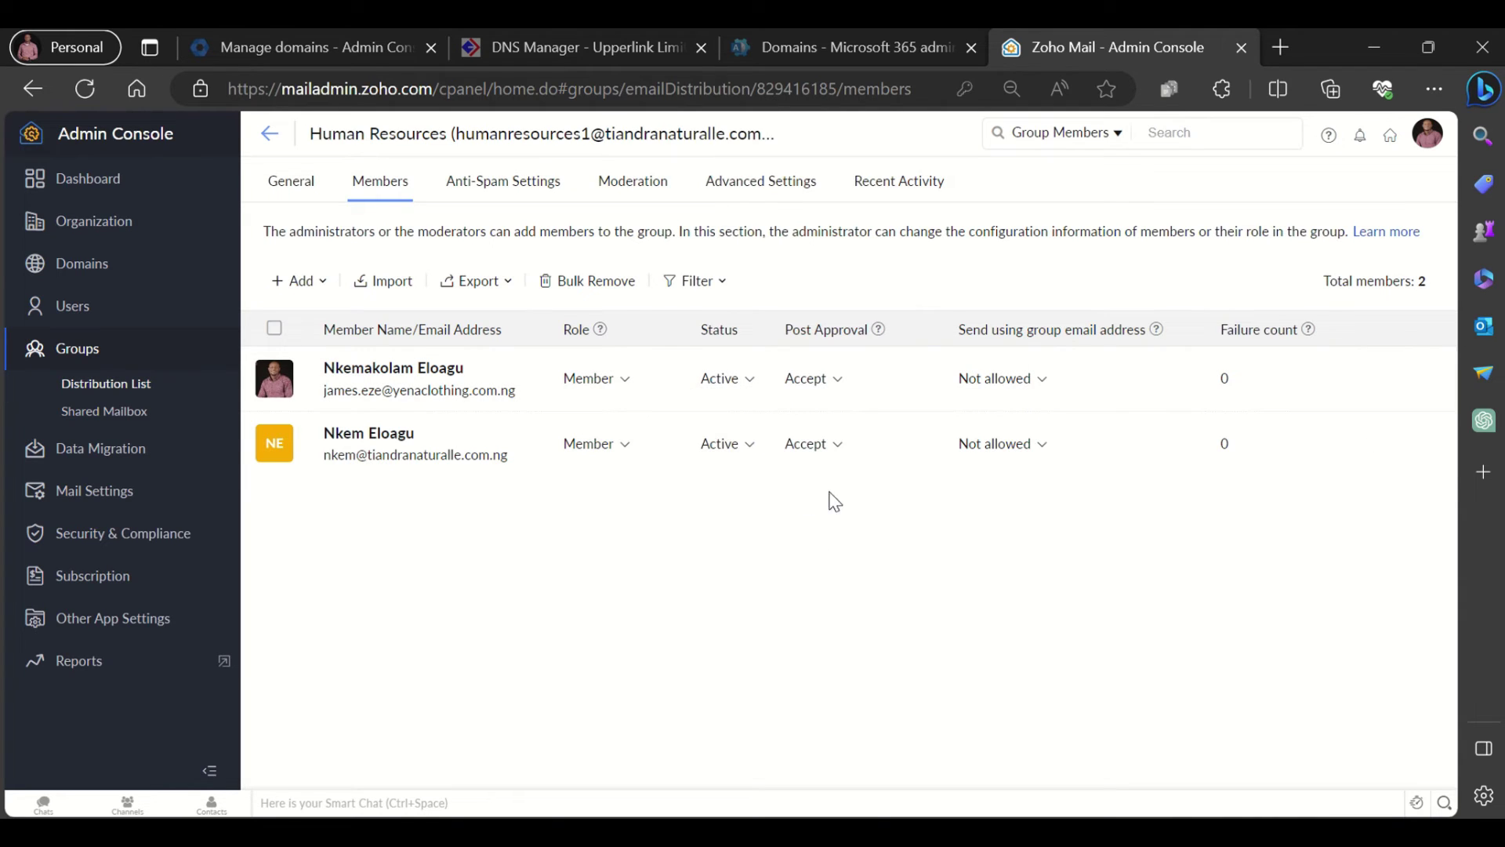
click(831, 384)
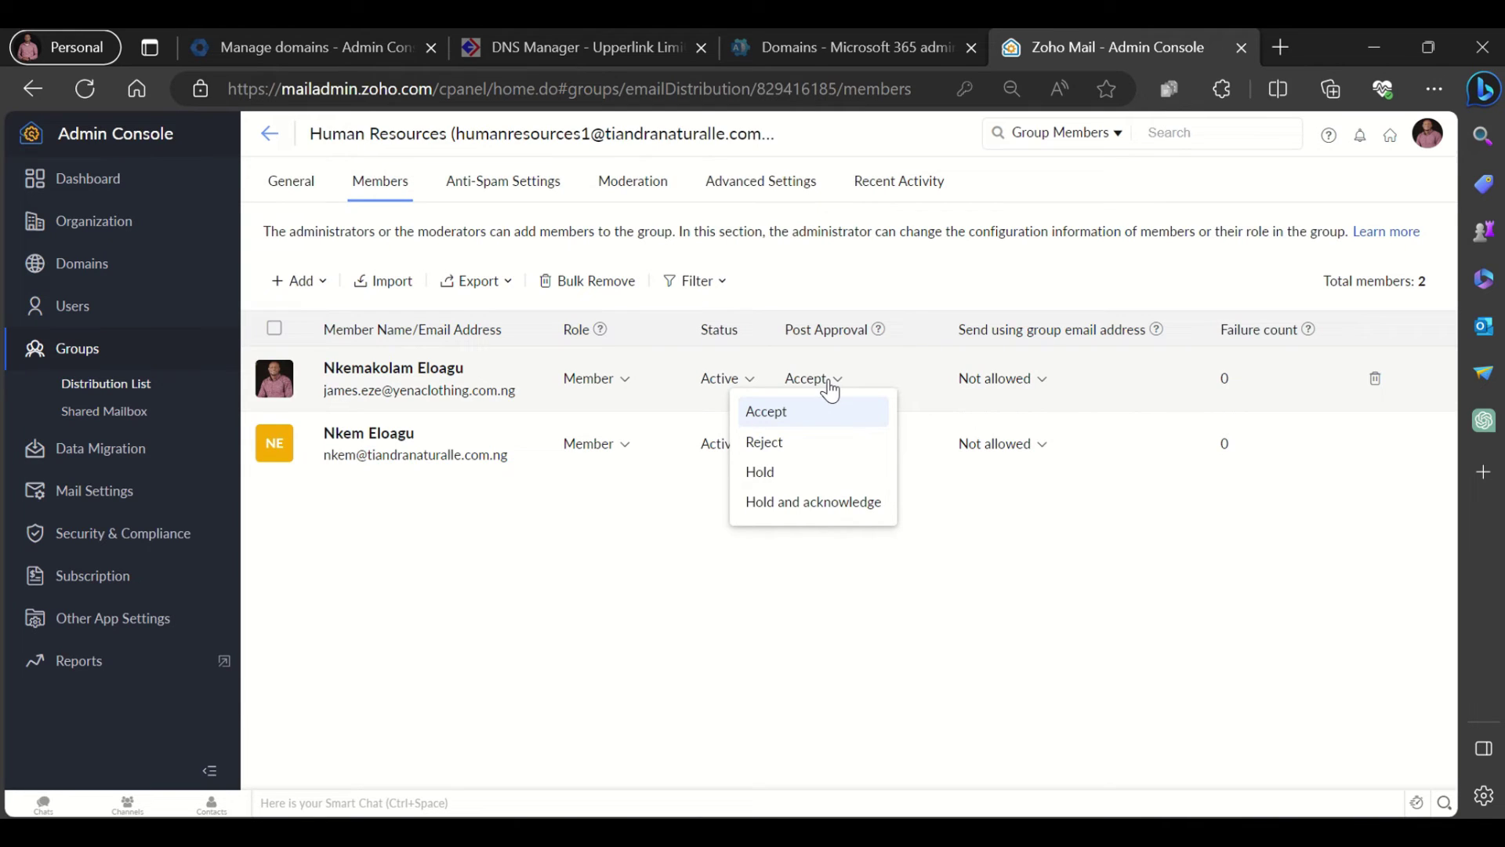
click(1035, 383)
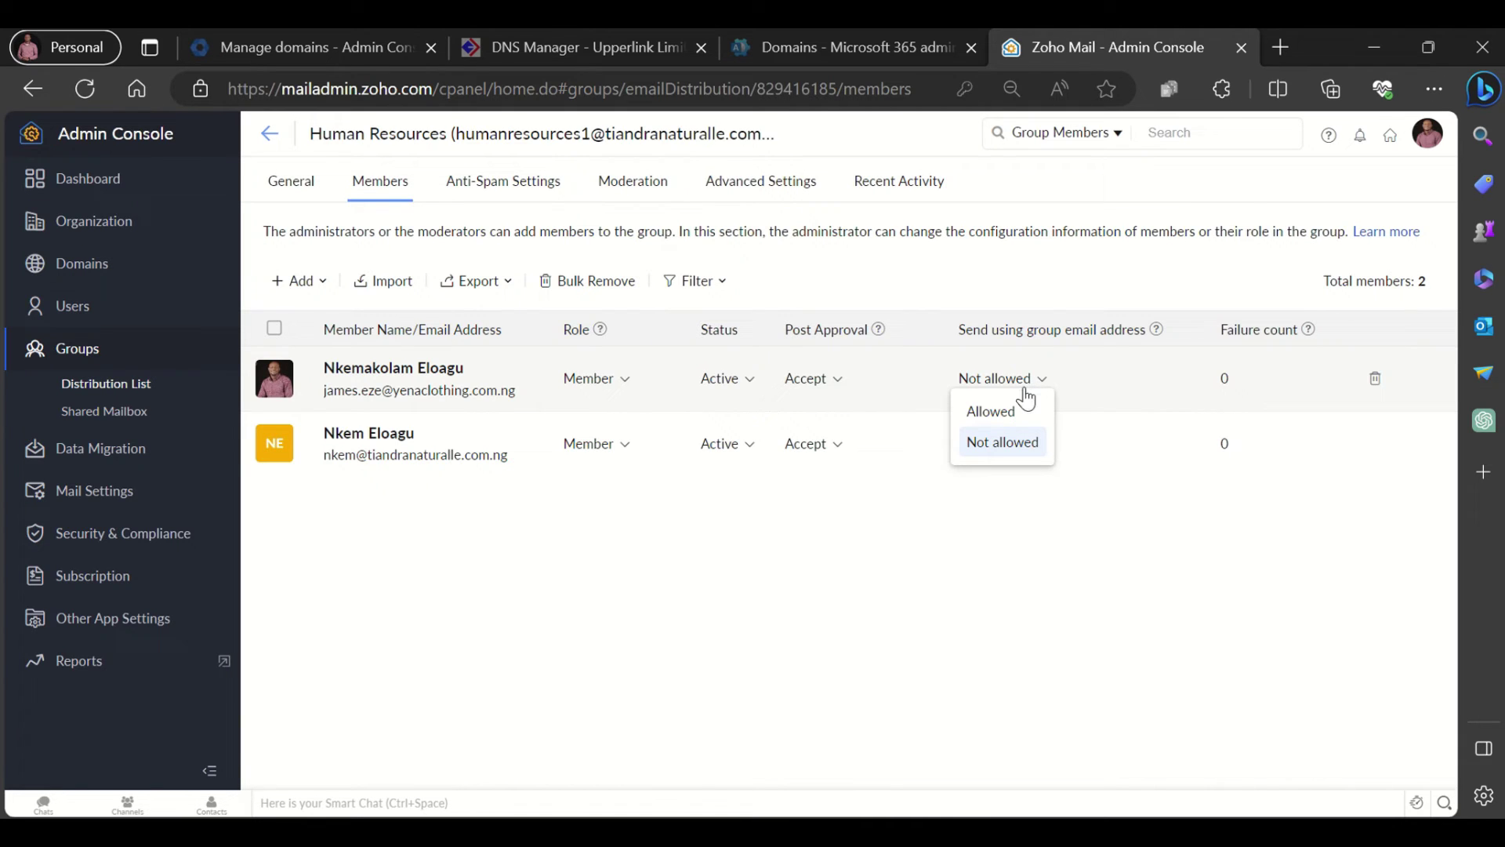
click(976, 410)
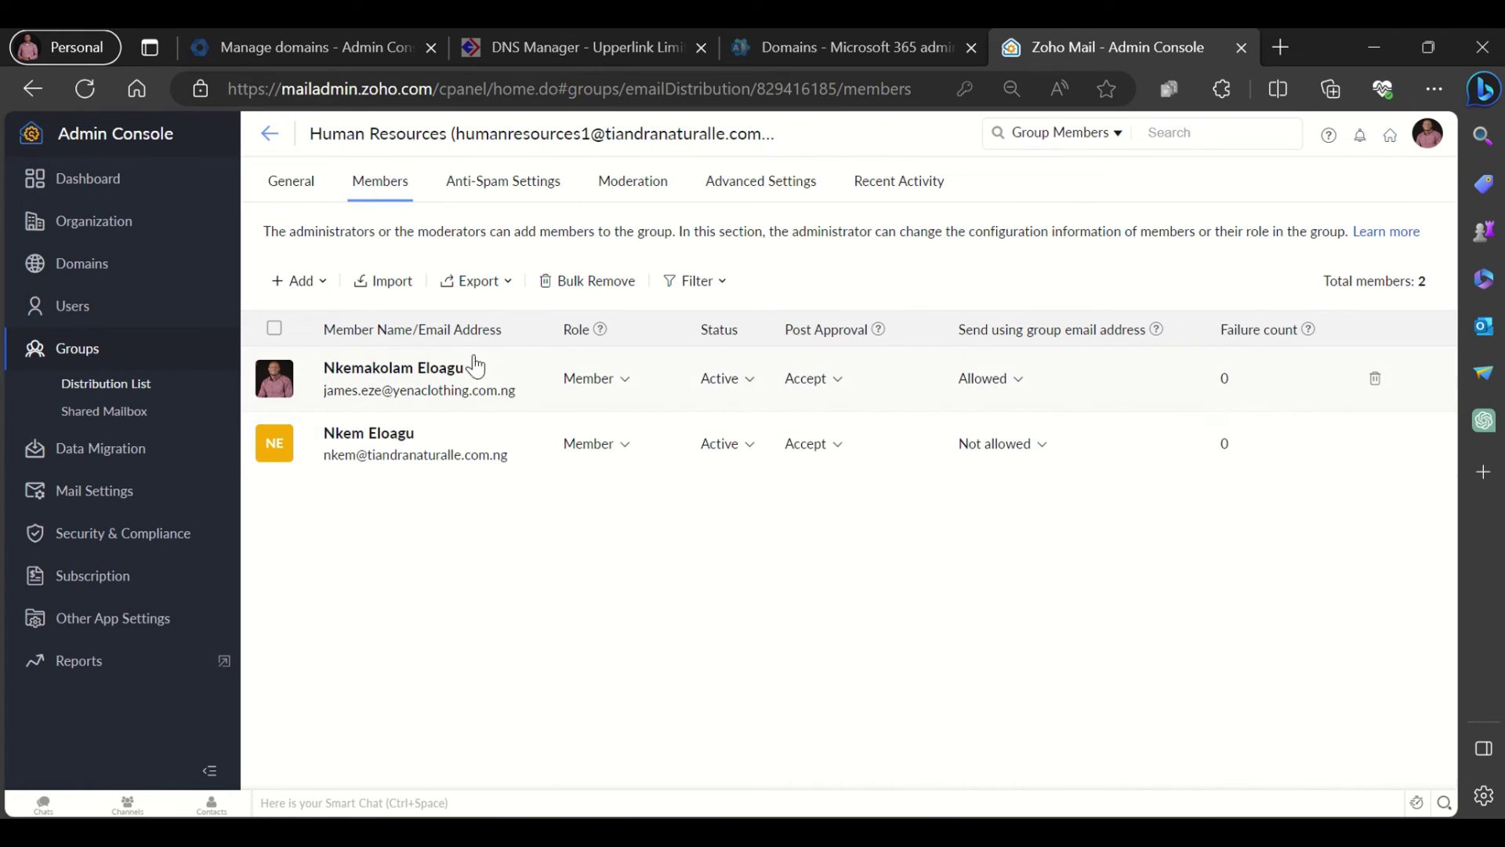
Check the member Add and Filter options, then visit the Anti-Spam Settings and Moderation tabs.
click(318, 288)
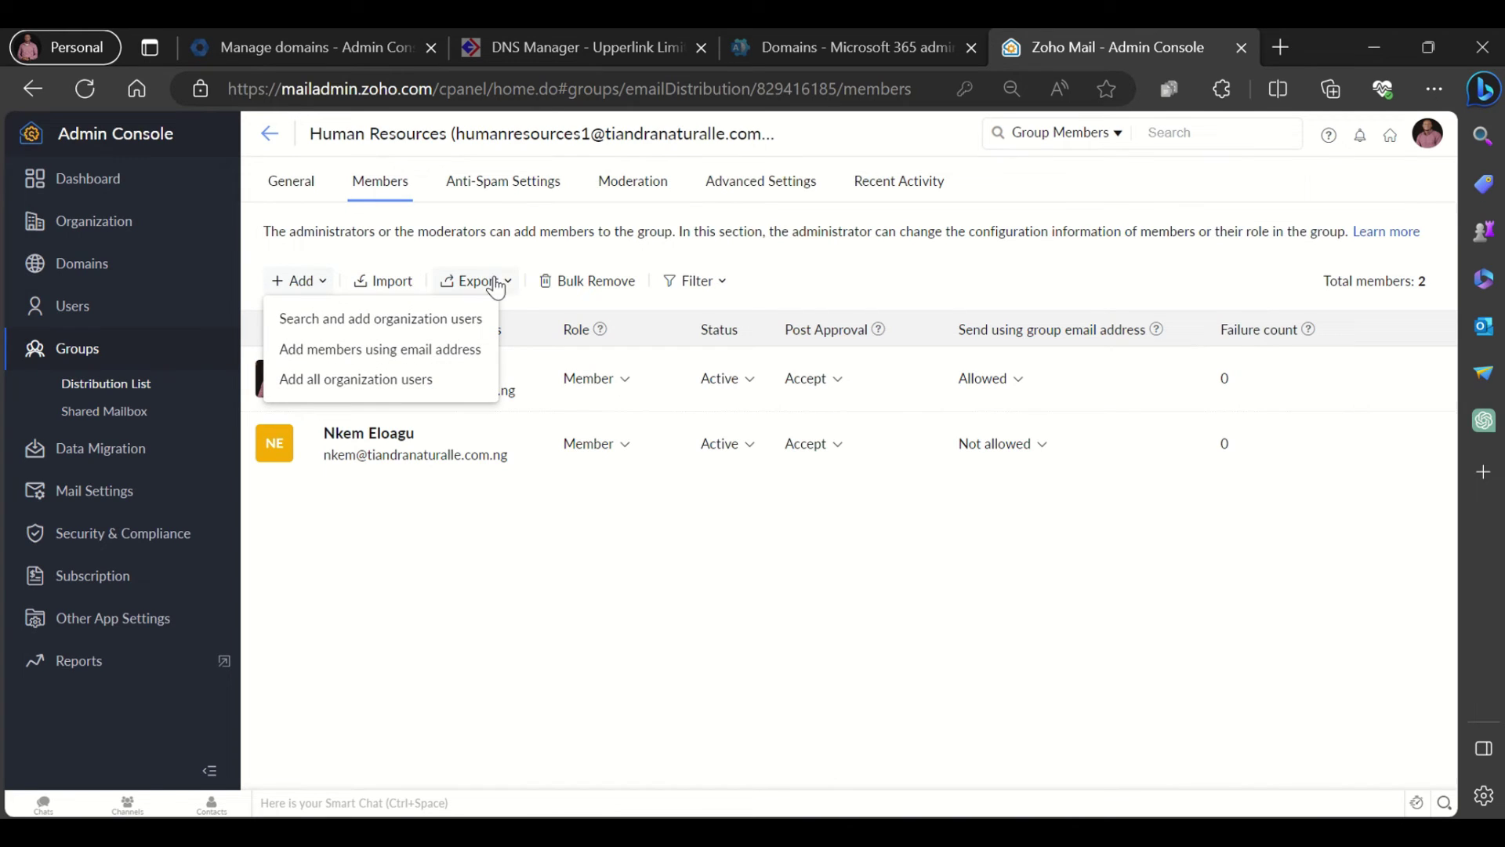
click(698, 284)
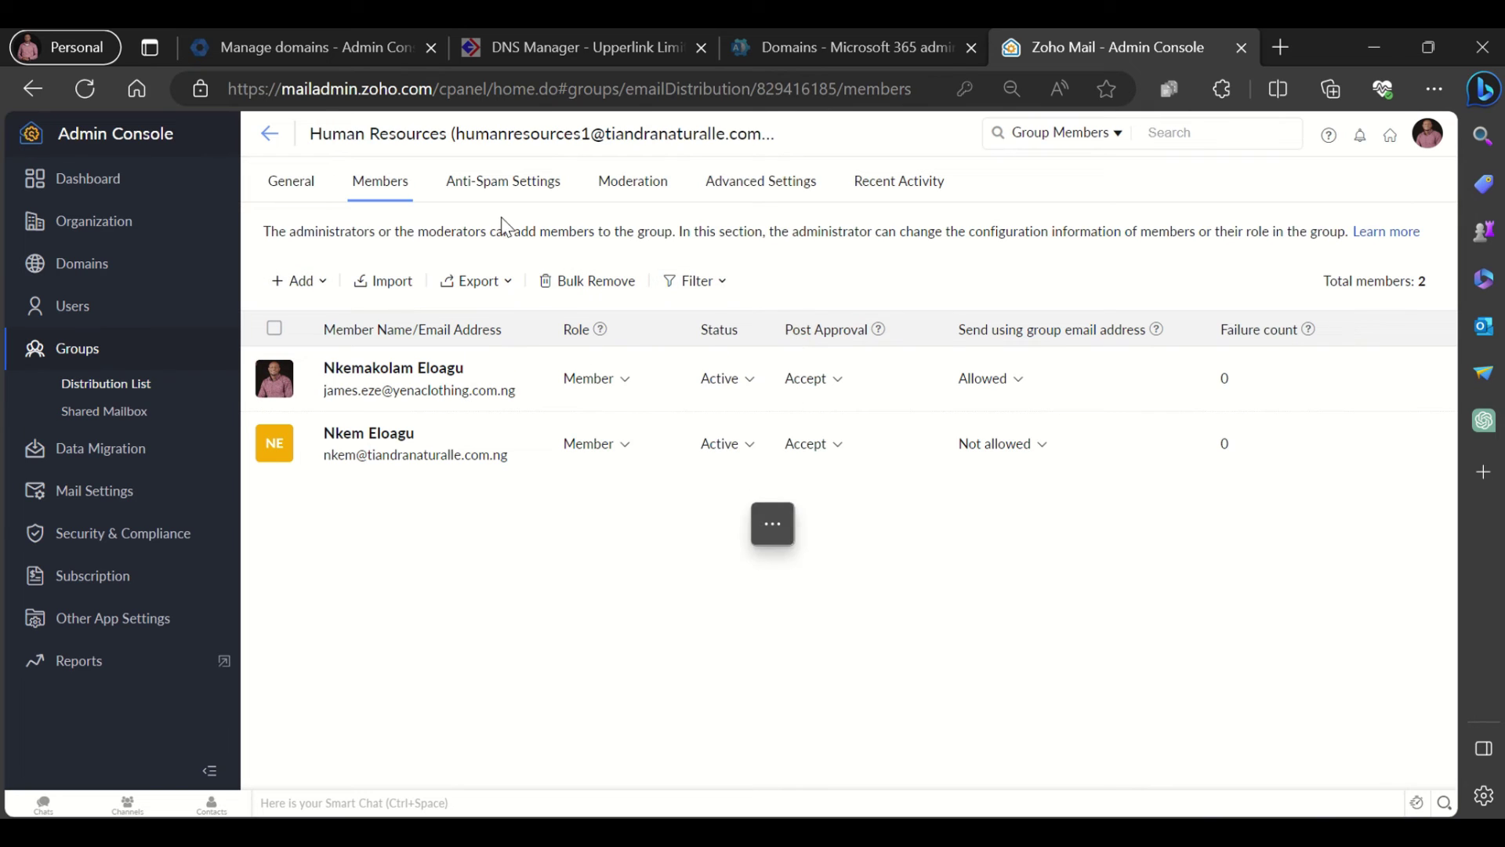
triple_click(490, 184)
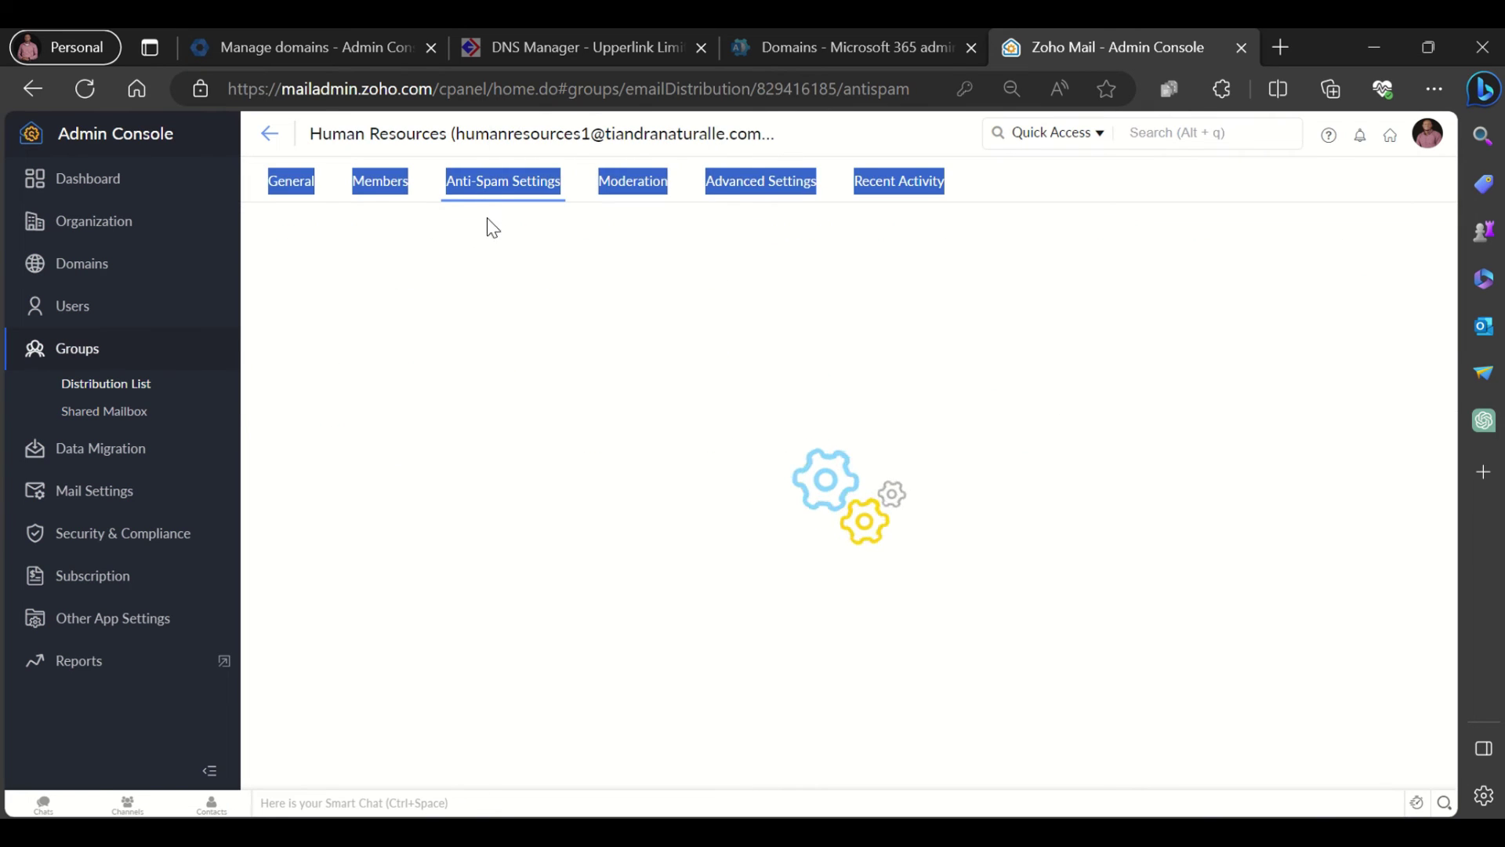
click(619, 195)
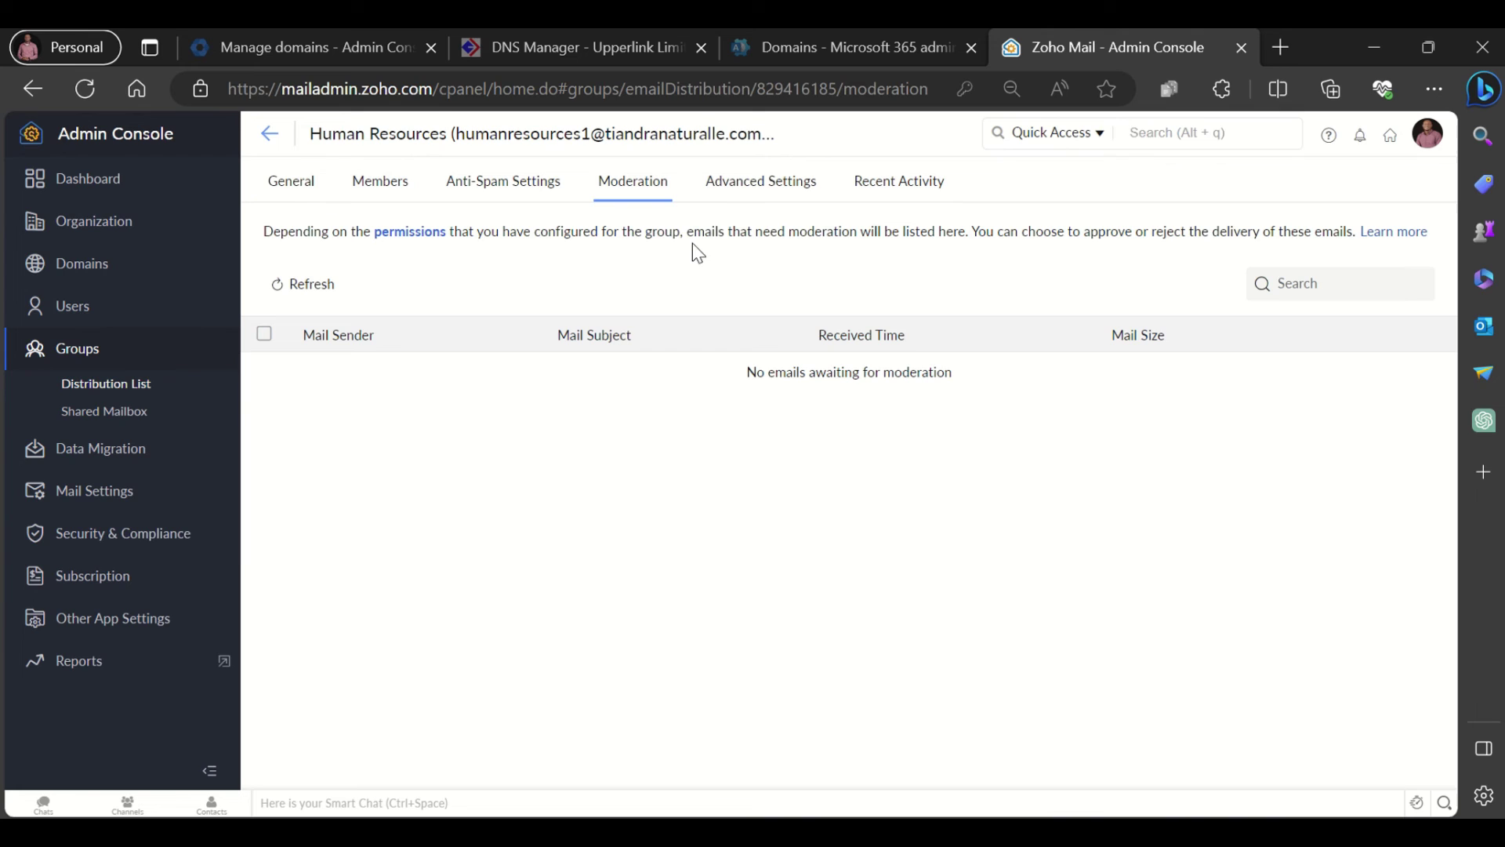
Open Advanced Settings and review the Email Policy, sender permissions, notification and Group Alias sections.
click(730, 195)
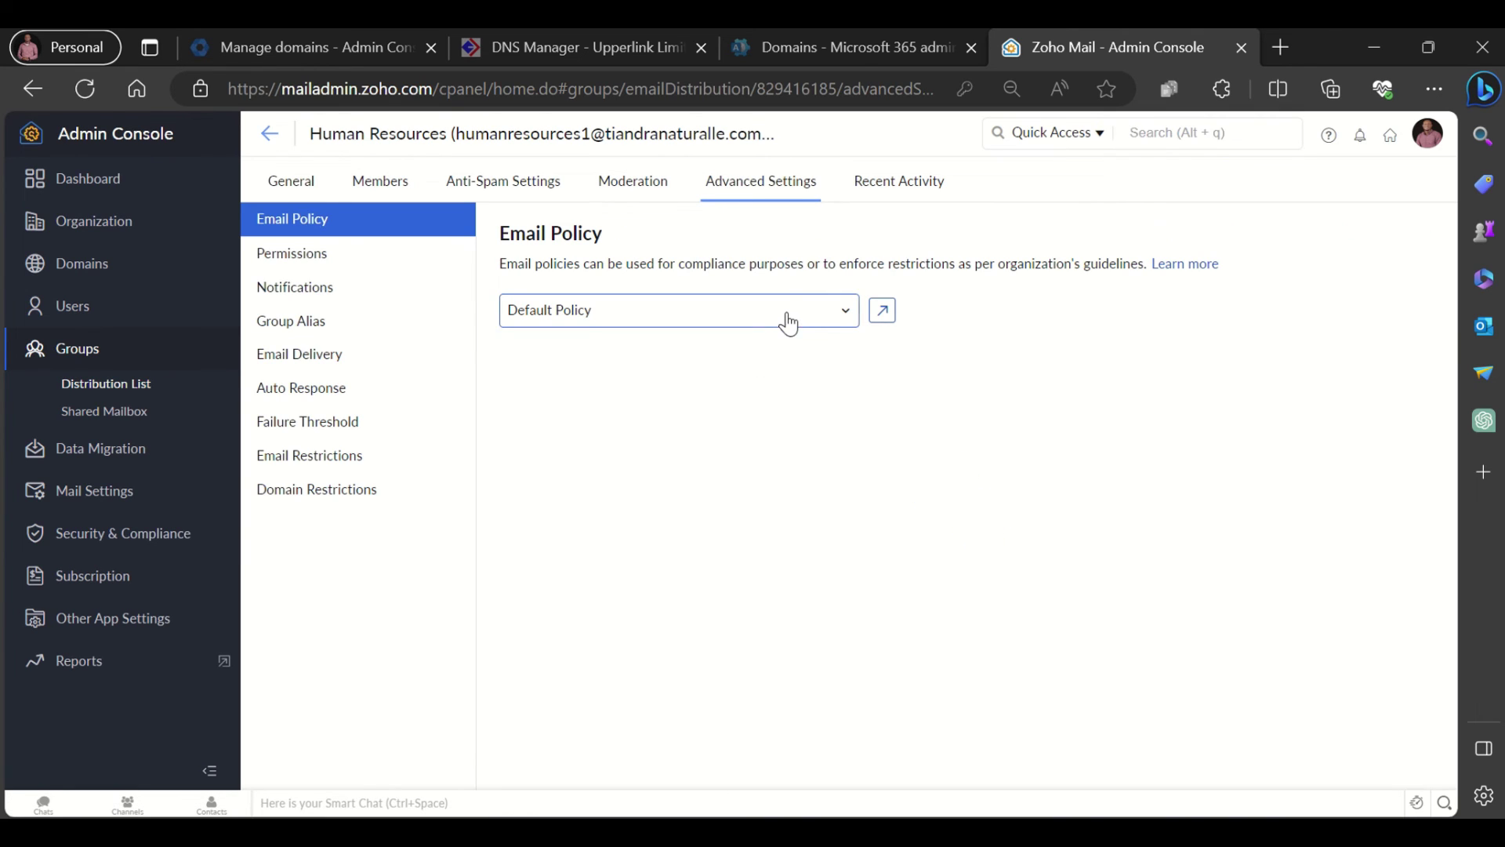
click(842, 312)
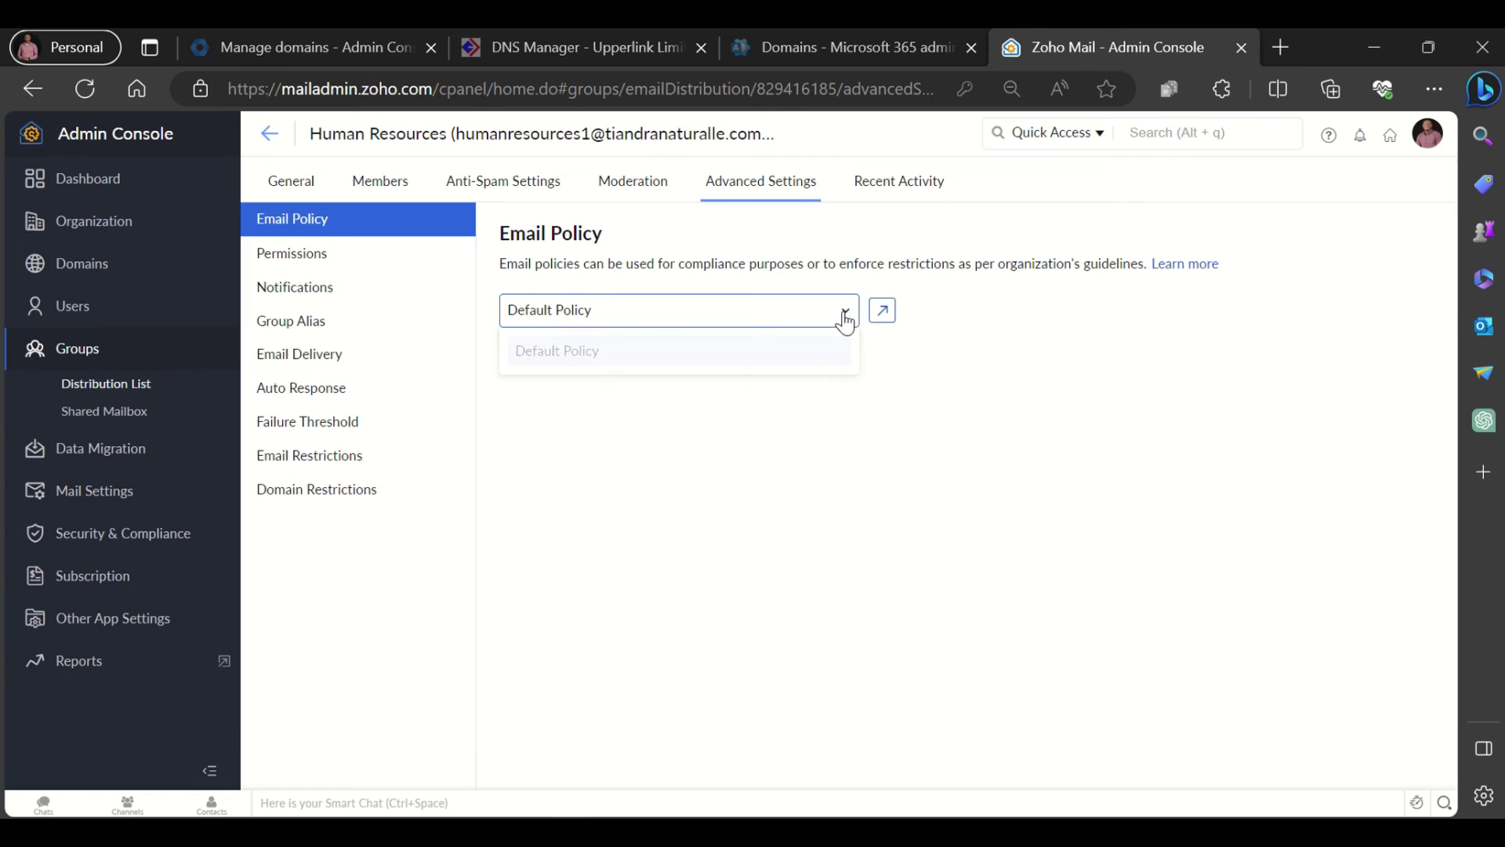
click(312, 262)
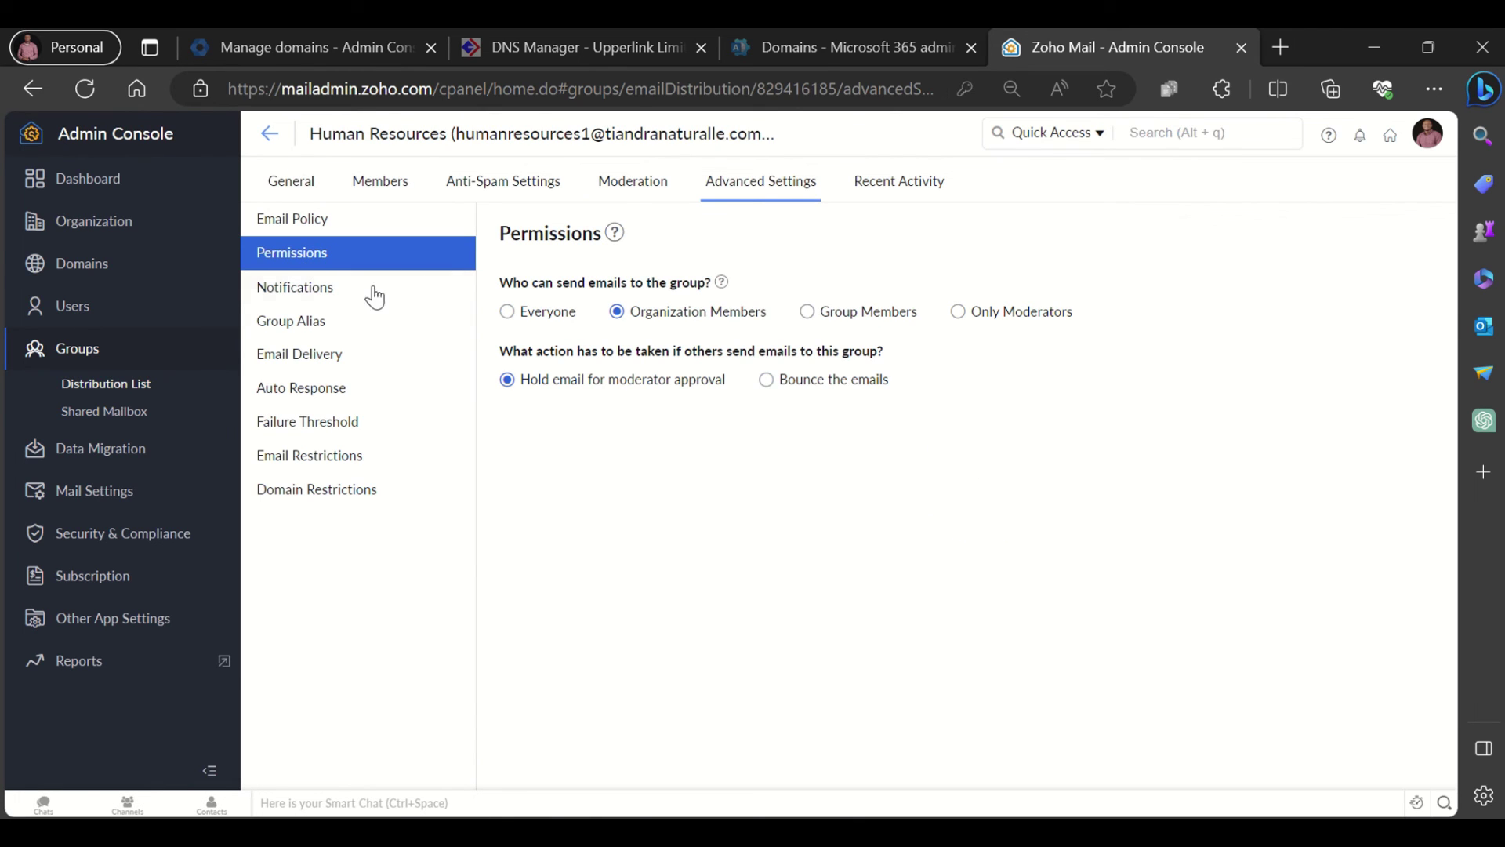
click(315, 298)
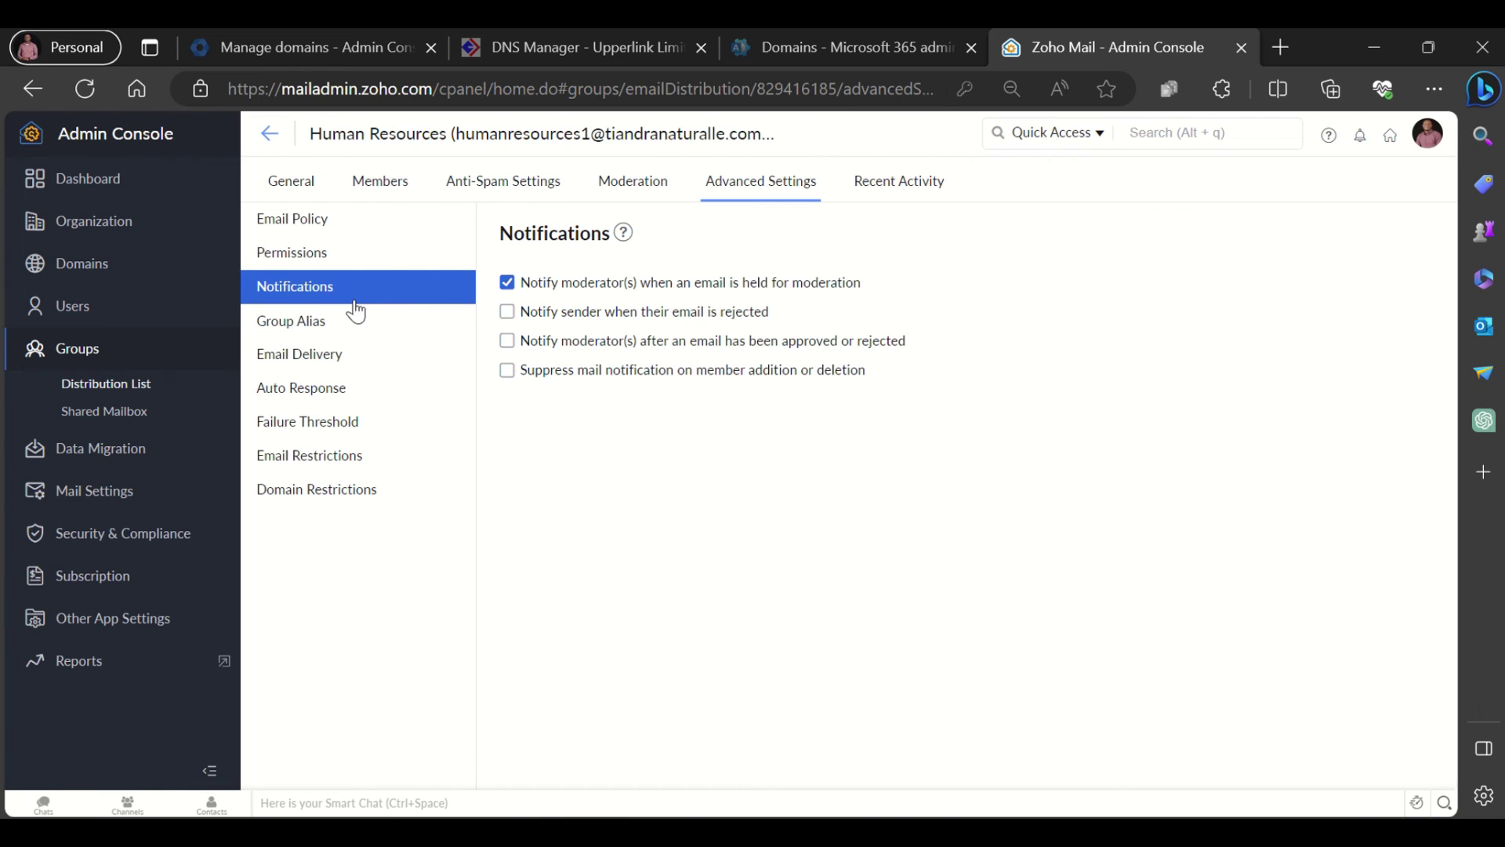
click(330, 326)
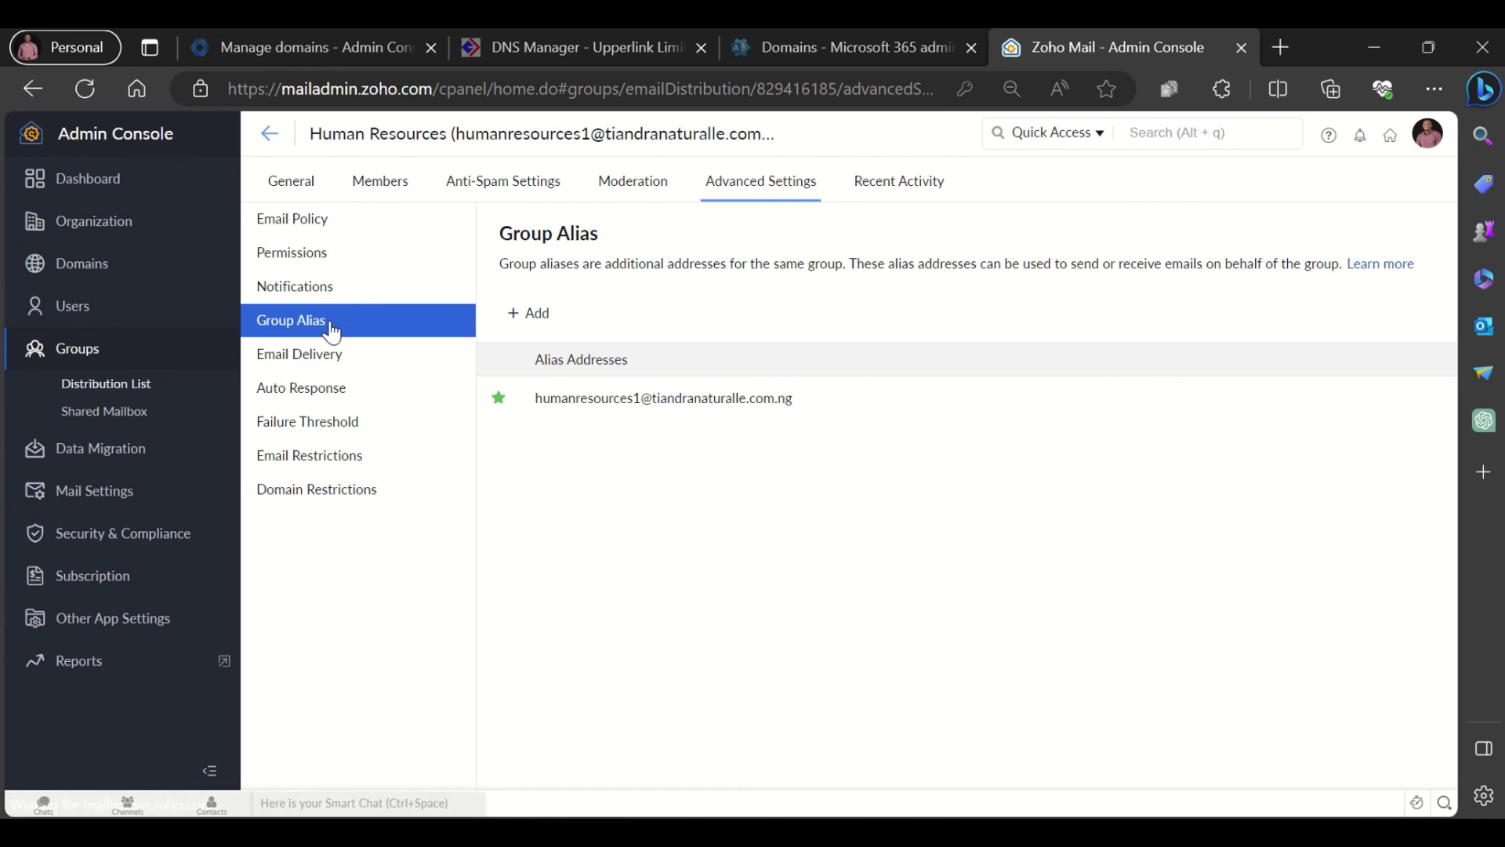
Review the Email Delivery, Auto Response, Failure Threshold, Email Restrictions and Domain Restrictions sections.
click(338, 349)
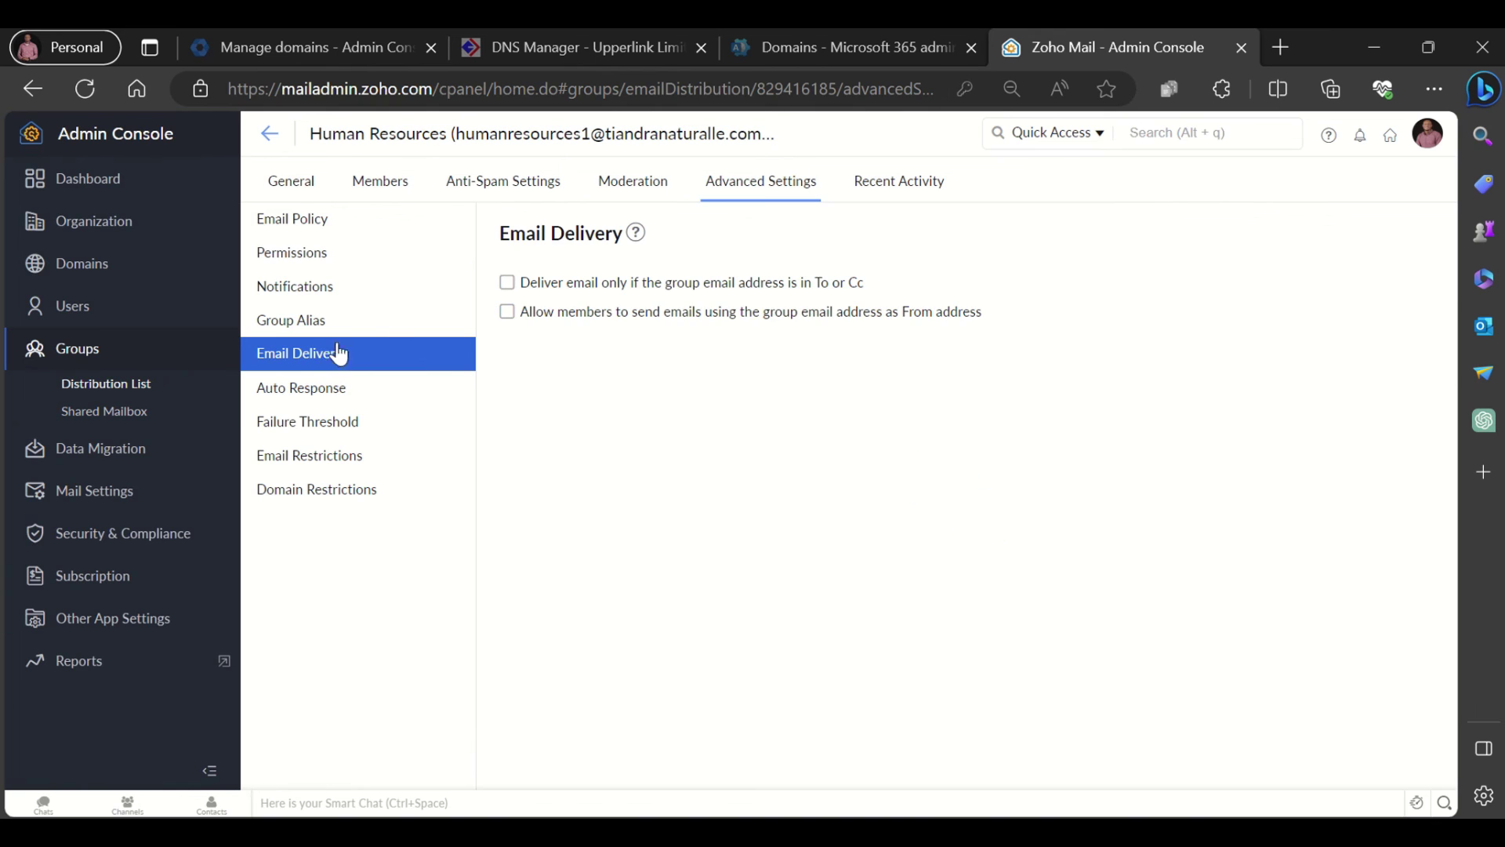
click(350, 396)
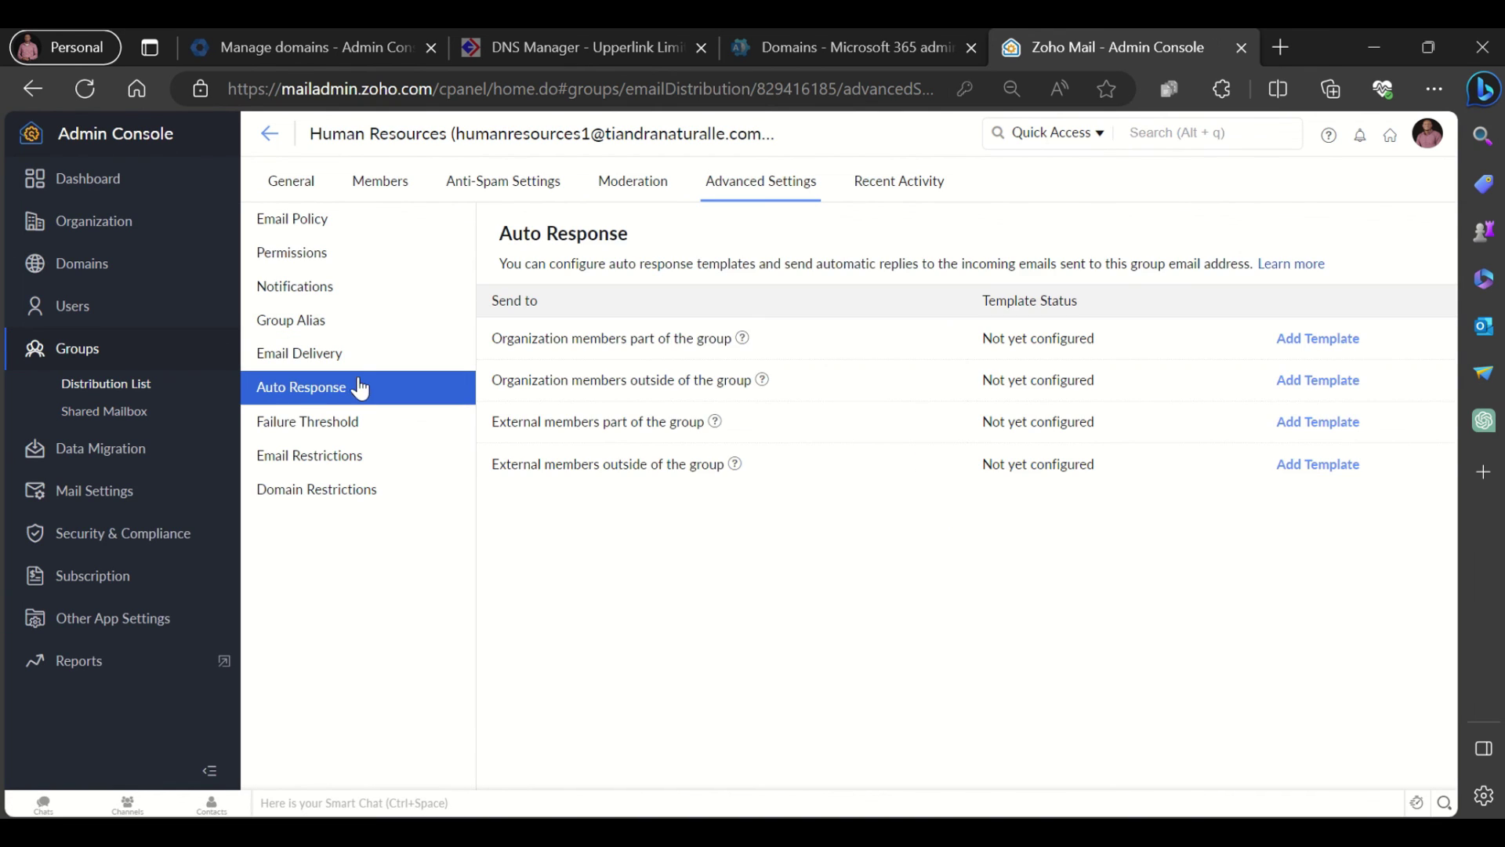
click(329, 422)
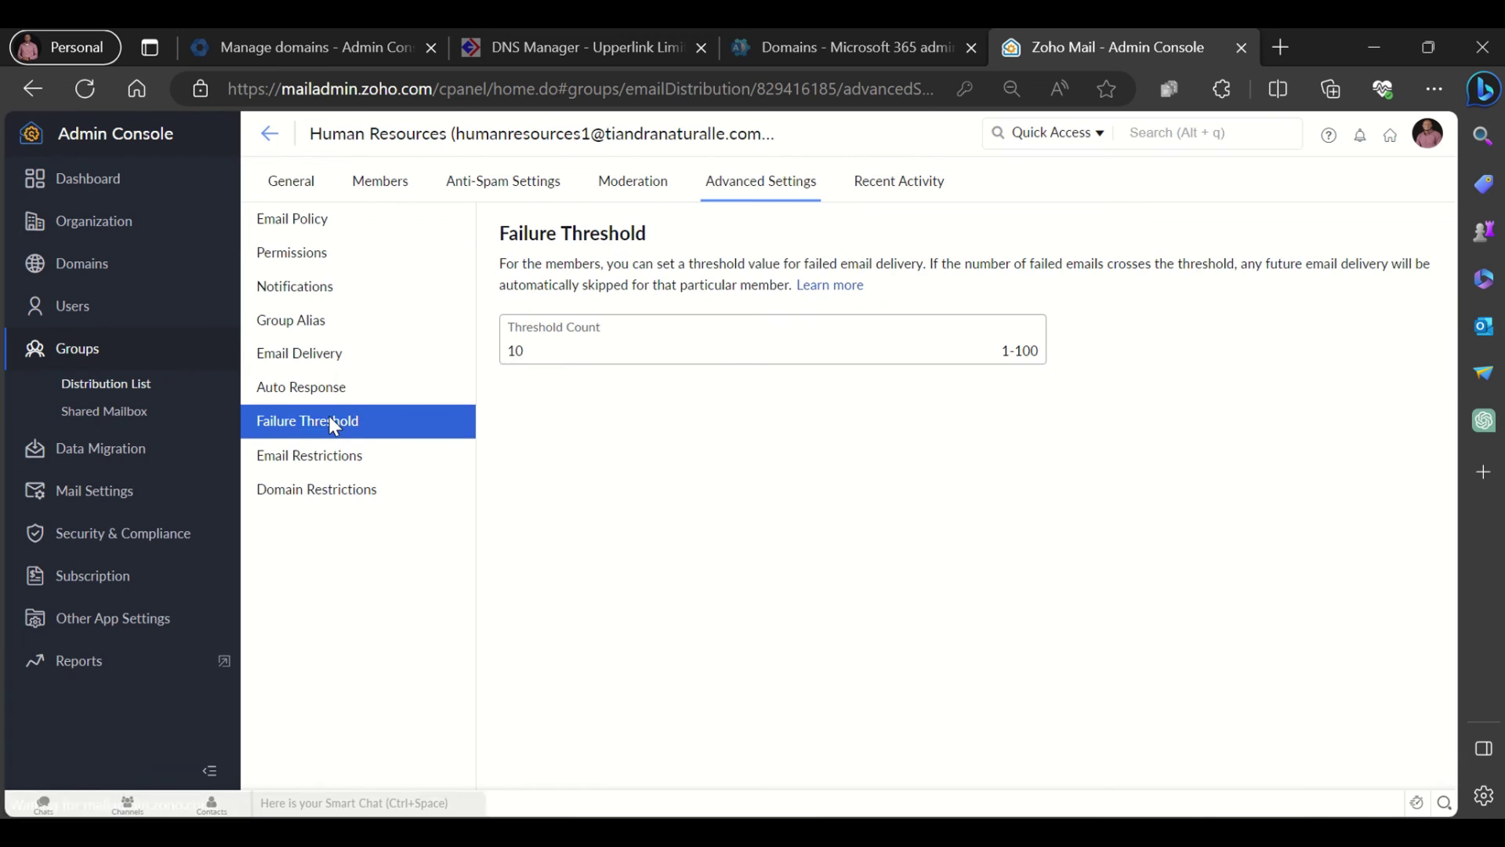
click(352, 470)
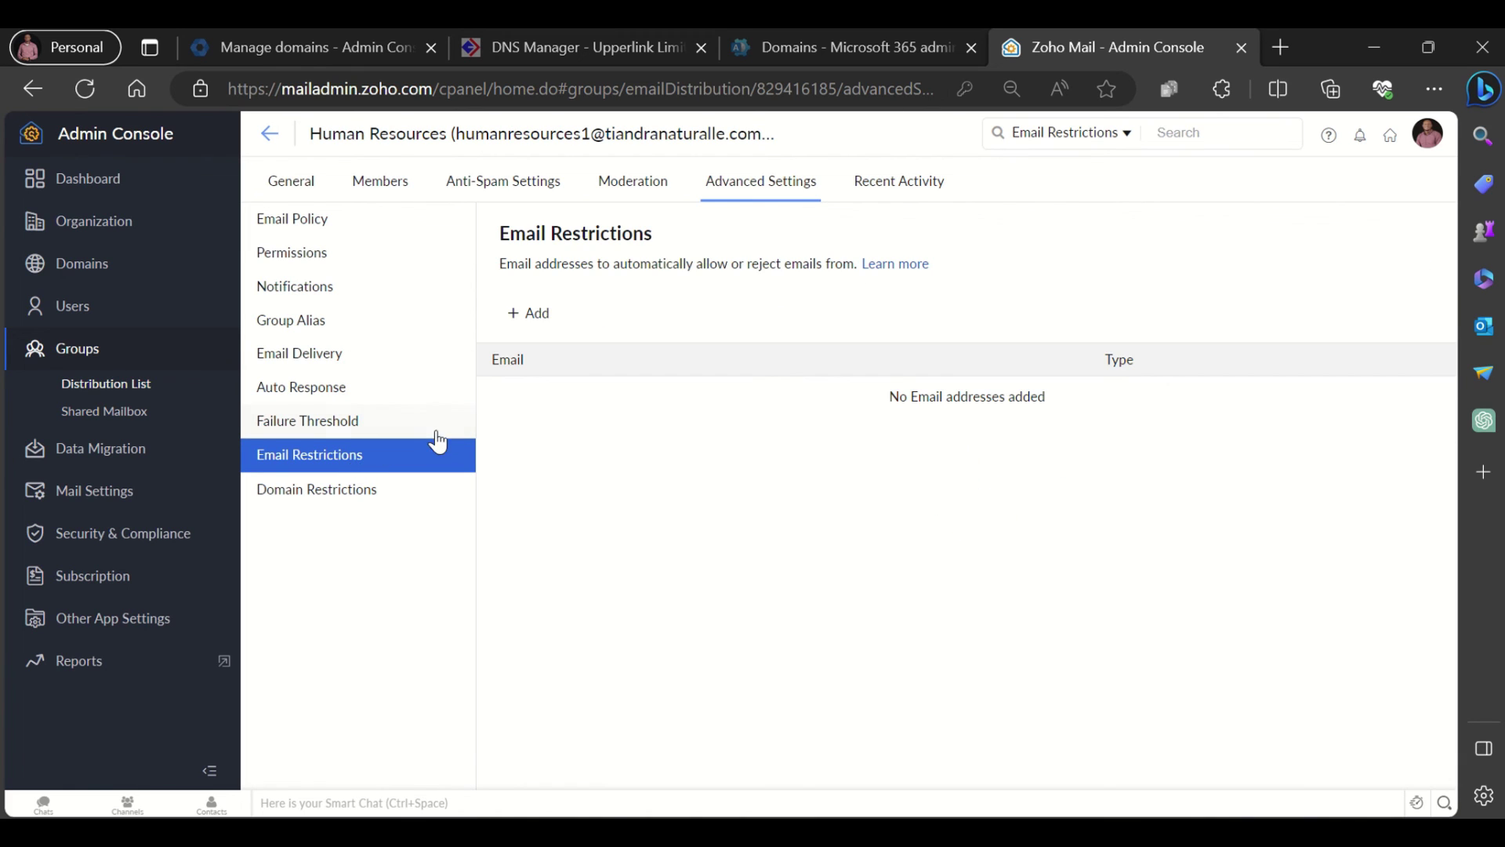
click(281, 491)
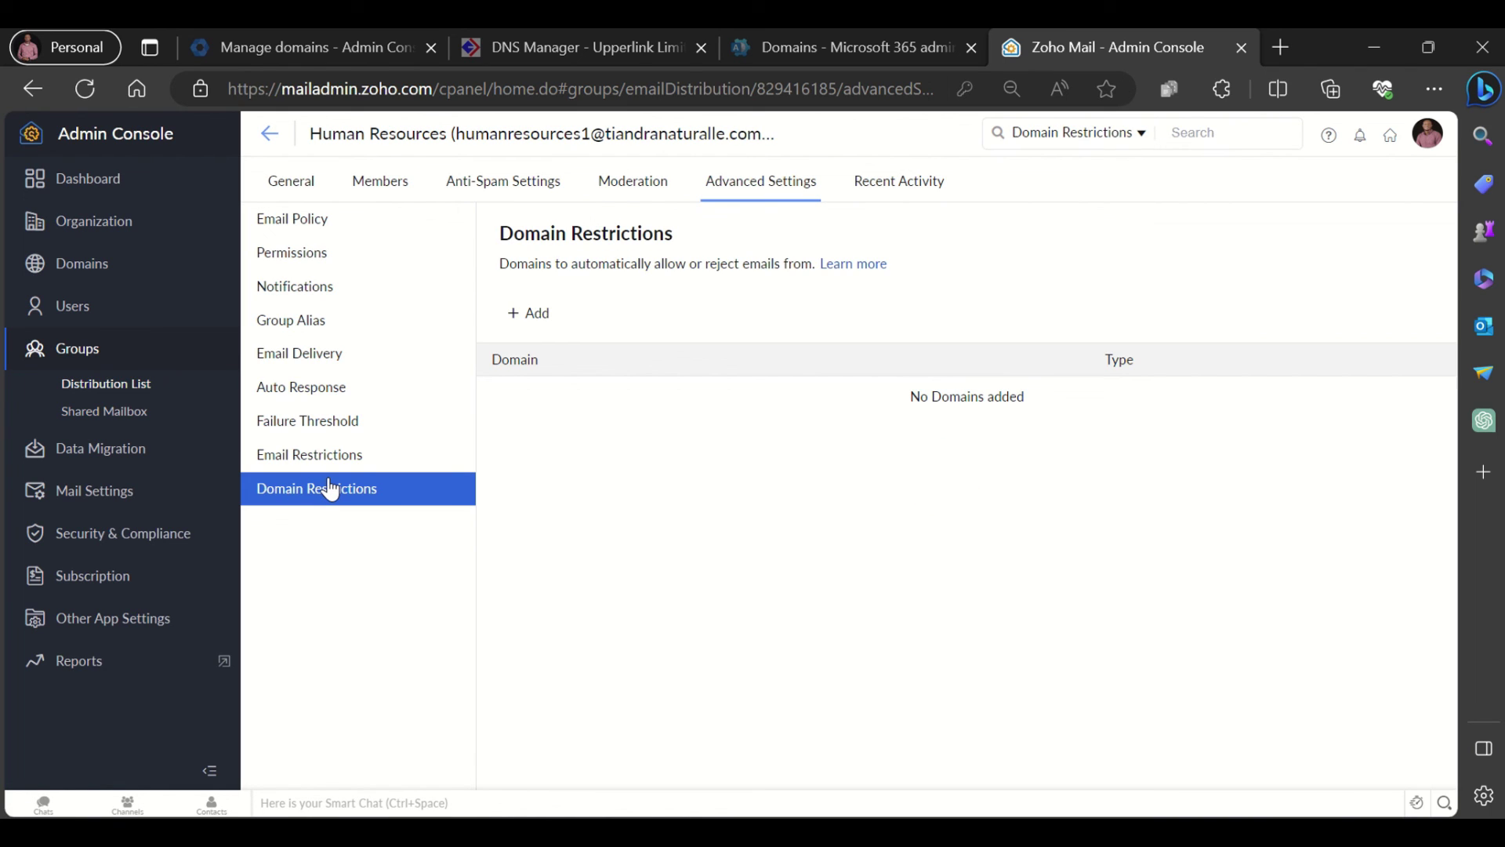
Open the Human Resources group's Recent Activity log.
click(882, 188)
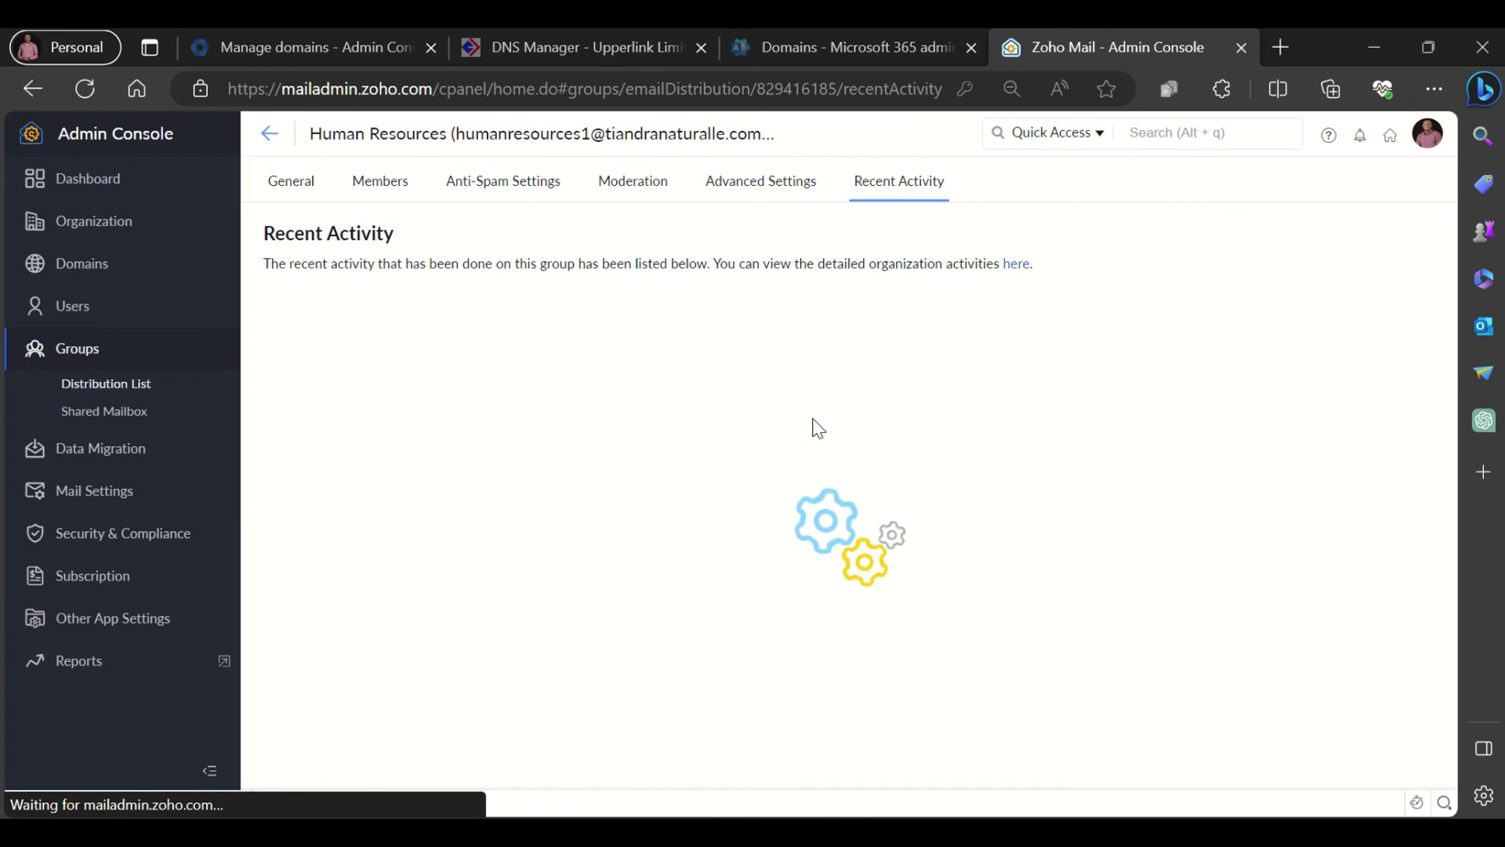